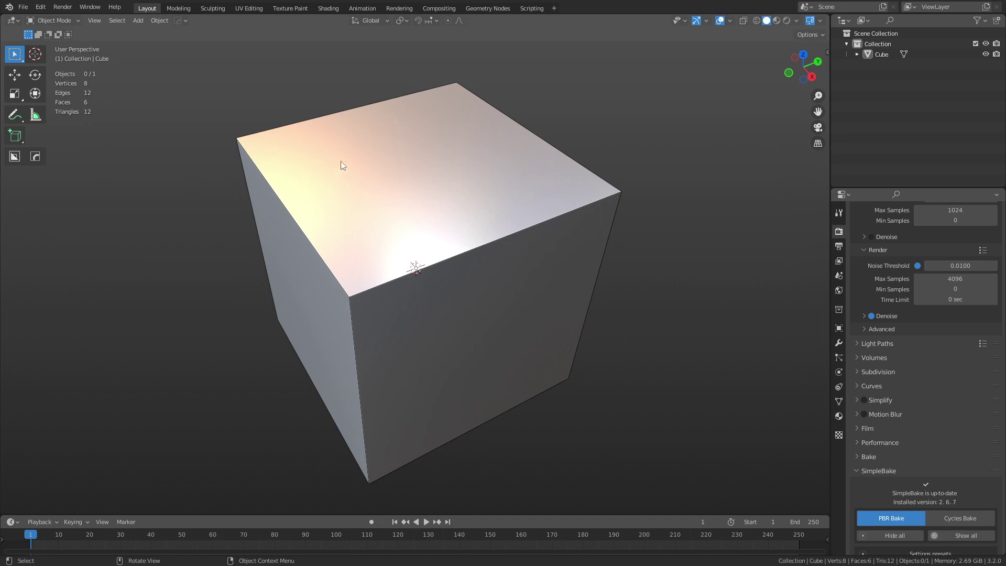
Open the spur.blend file from the Desktop folder.
{"action": "left_click", "coordinate": [23, 7]}
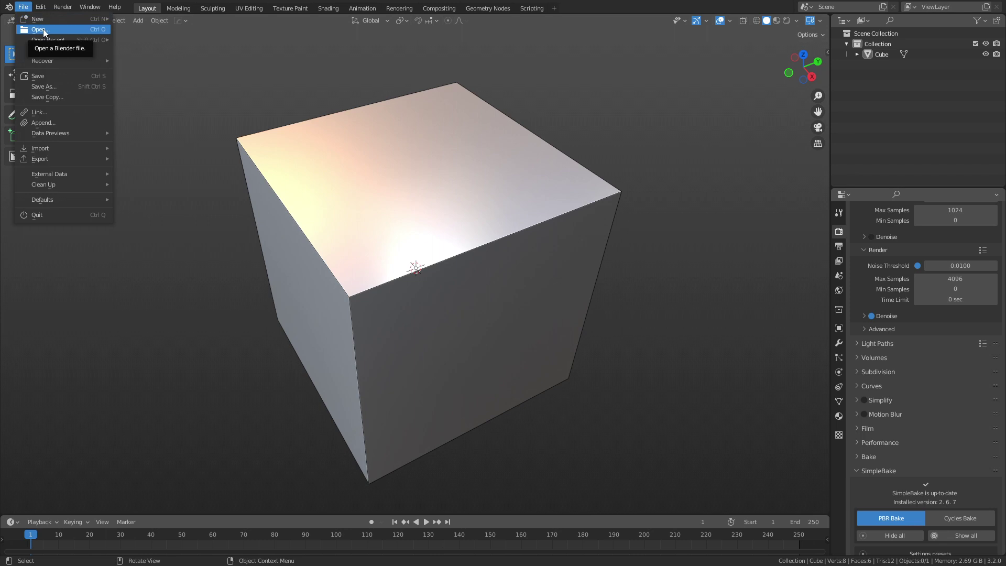
{"action": "left_click", "coordinate": [47, 30]}
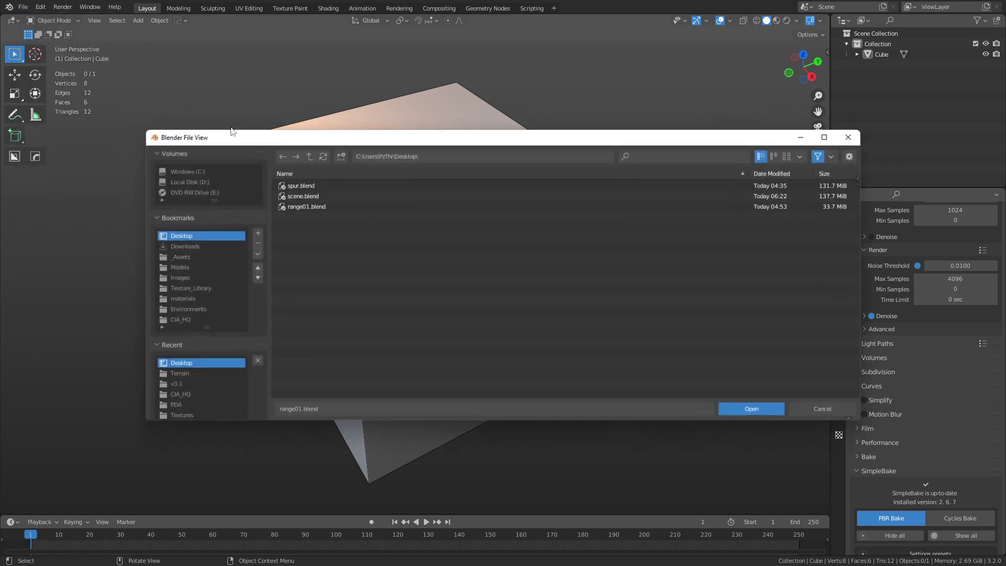
{"action": "left_click", "coordinate": [314, 197]}
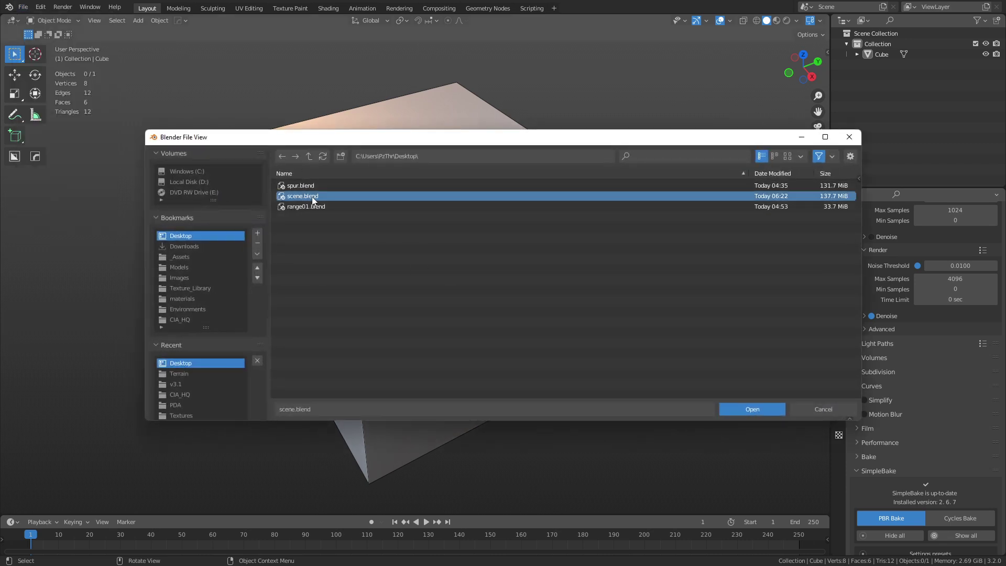
{"action": "double_click", "coordinate": [320, 187]}
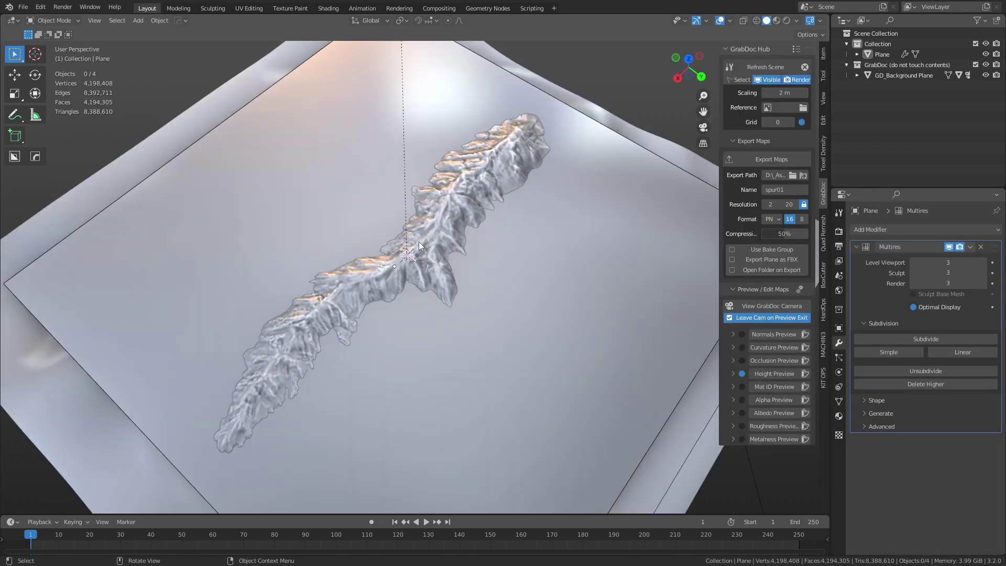
Examine the sculpted mountain spur and preview its height map with GrabDoc, leaving the preview when done.
{"action": "middle_click_drag", "start_coordinate": [433, 222], "coordinate": [417, 287]}
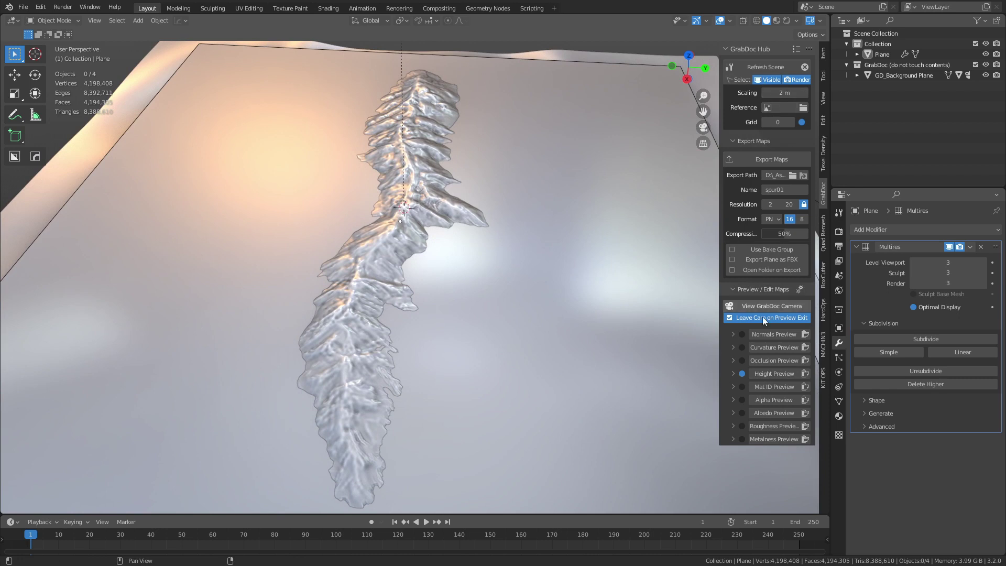
{"action": "left_click", "coordinate": [763, 373]}
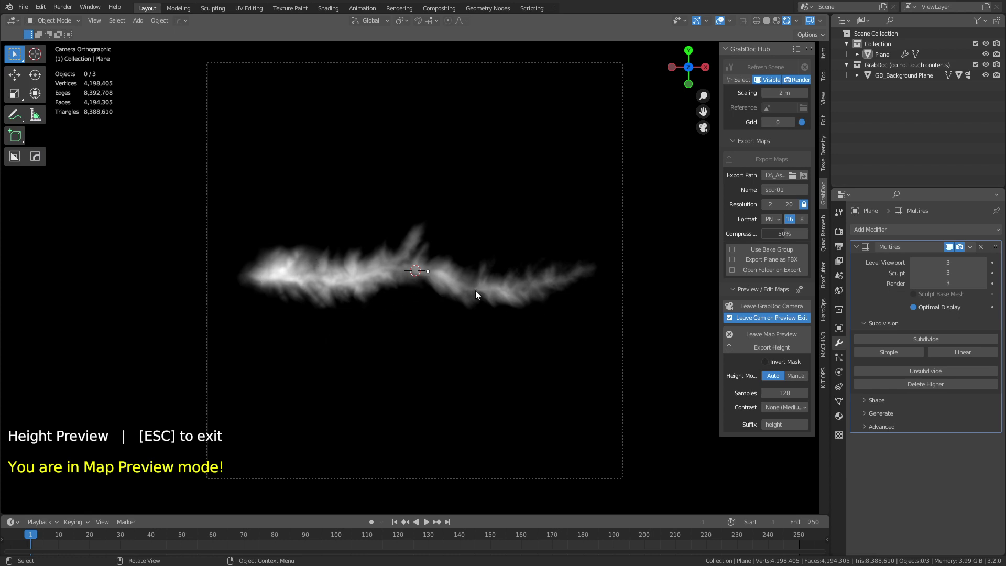
{"action": "key", "text": "Escape"}
Open range01.blend from the Desktop folder and examine the sculpted mountain range.
{"action": "left_click", "coordinate": [23, 7]}
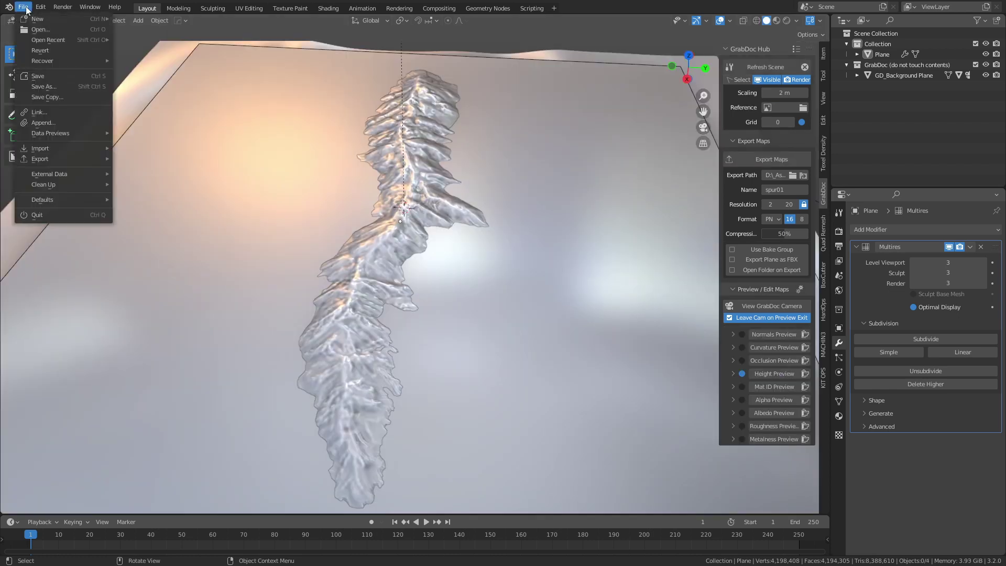
{"action": "left_click", "coordinate": [56, 29]}
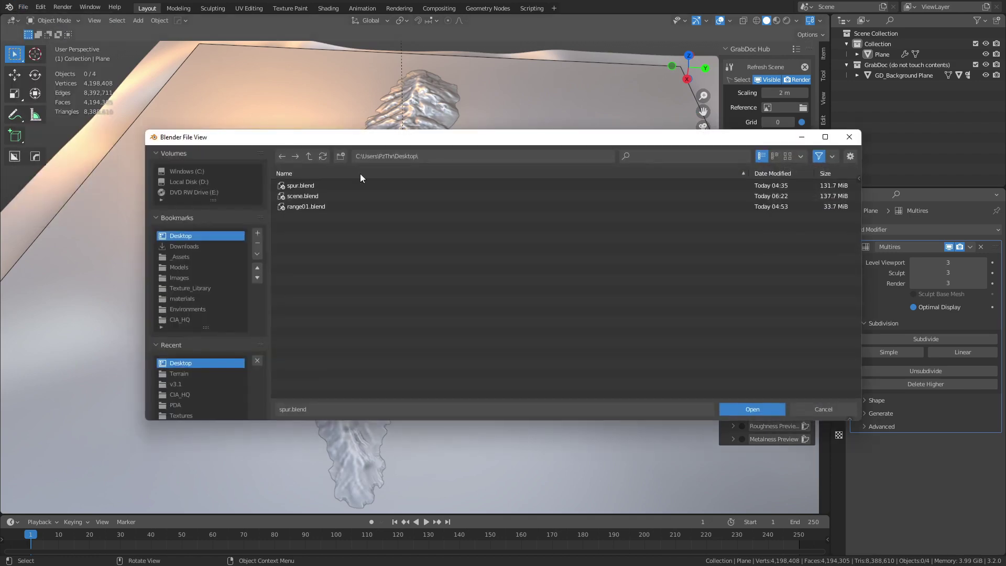
{"action": "double_click", "coordinate": [339, 203]}
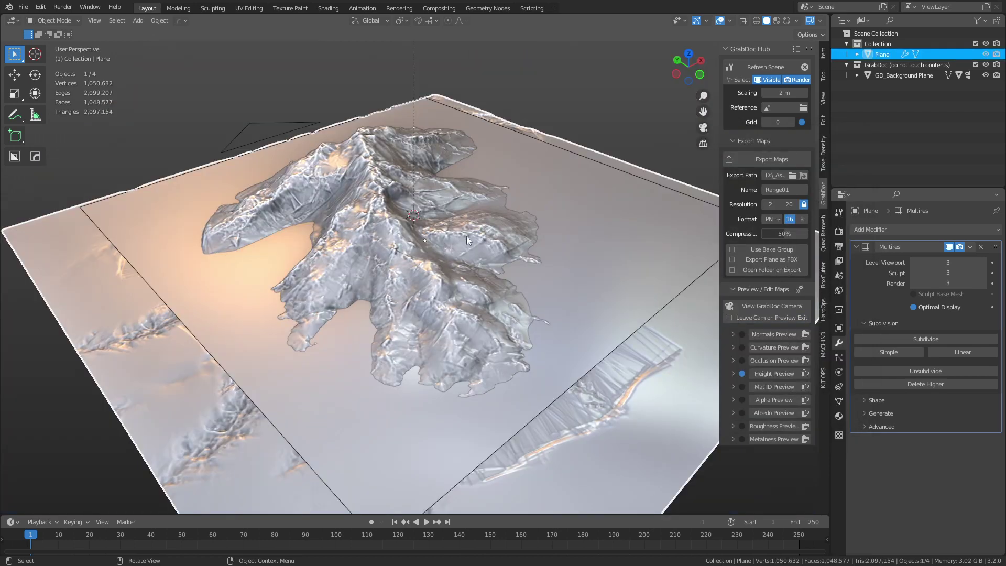
{"action": "middle_click_drag", "start_coordinate": [467, 236], "coordinate": [426, 250]}
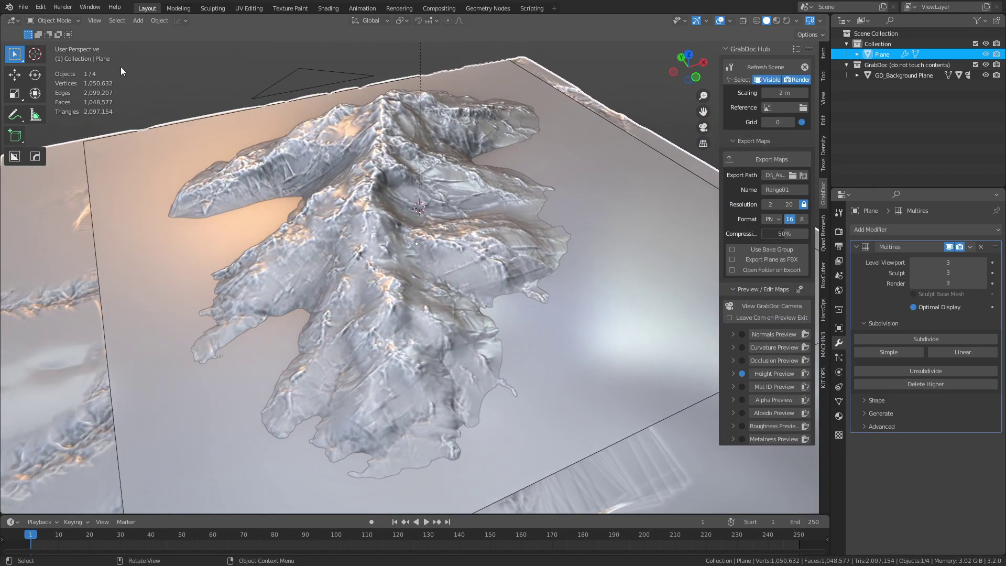
{"action": "left_click", "coordinate": [23, 8]}
{"action": "left_click", "coordinate": [49, 28]}
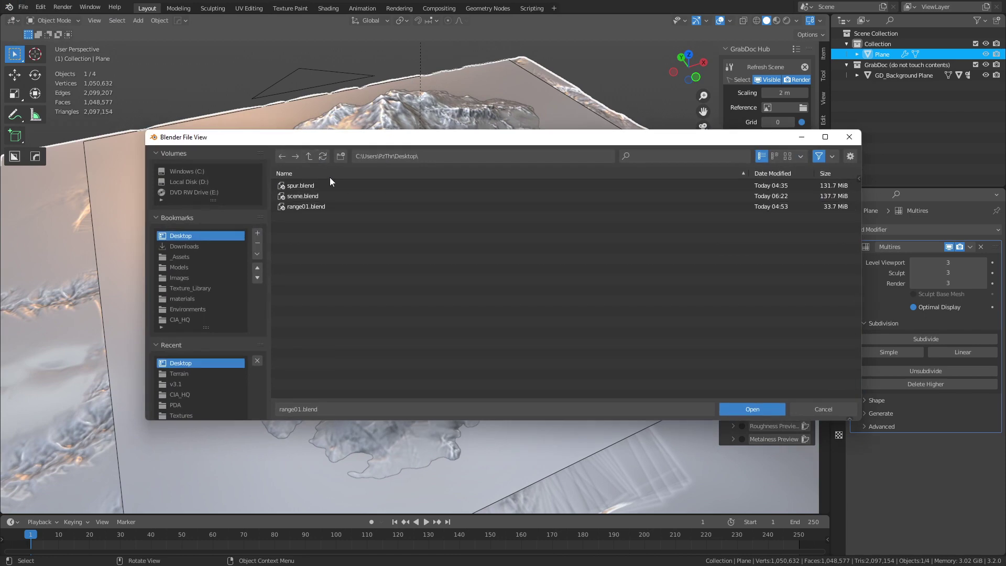
{"action": "left_click", "coordinate": [822, 409]}
Start a new General file and replace its default cube with a mesh plane.
{"action": "left_click", "coordinate": [23, 8]}
{"action": "mouse_move", "coordinate": [32, 21]}
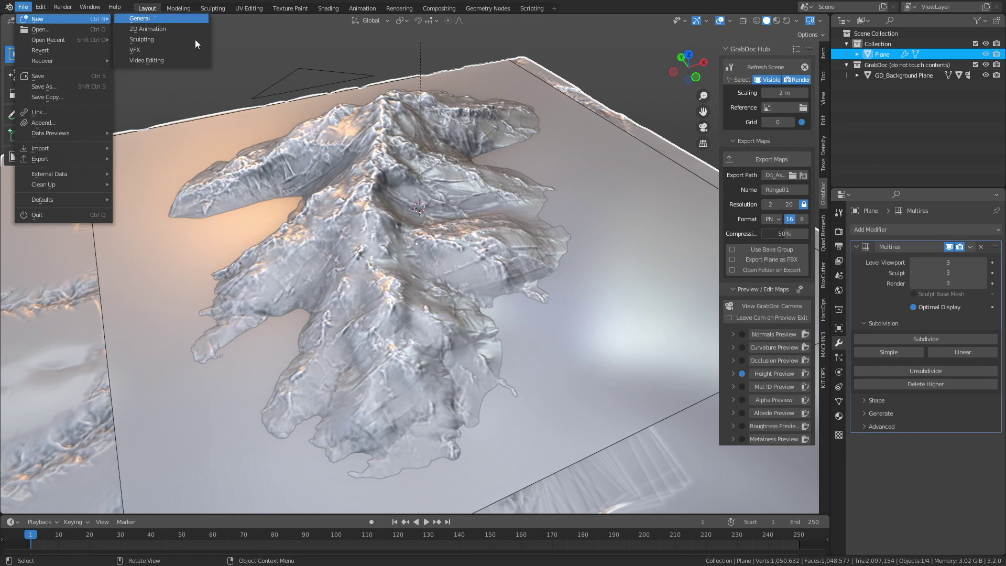
{"action": "left_click", "coordinate": [142, 29]}
{"action": "key", "text": "Delete"}
{"action": "key", "text": "shift+a"}
{"action": "mouse_move", "coordinate": [487, 285]}
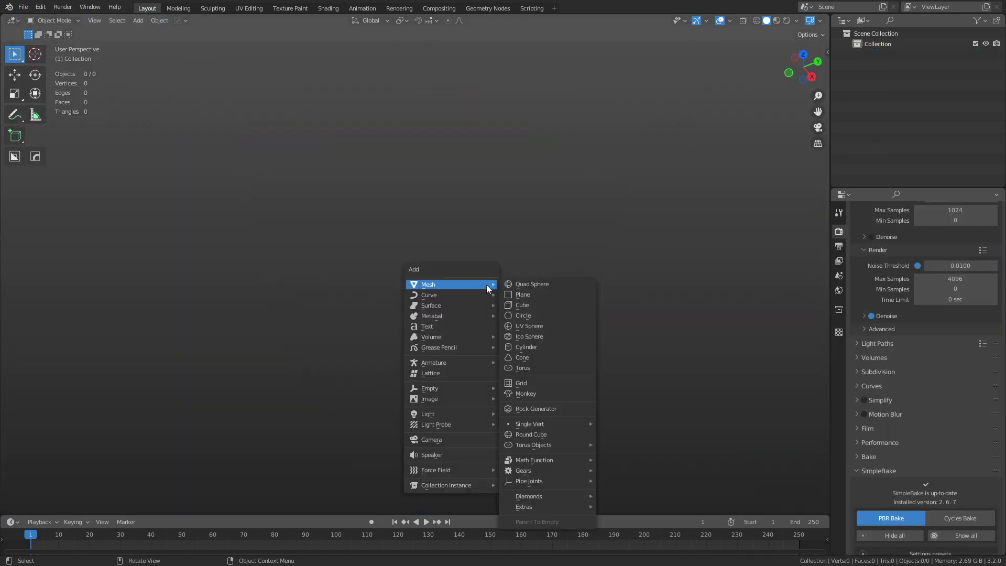
{"action": "left_click", "coordinate": [519, 292]}
Subdivide the plane's faces seven times in Edit Mode and return to Object Mode.
{"action": "key", "text": "Tab"}
{"action": "right_click", "coordinate": [507, 253]}
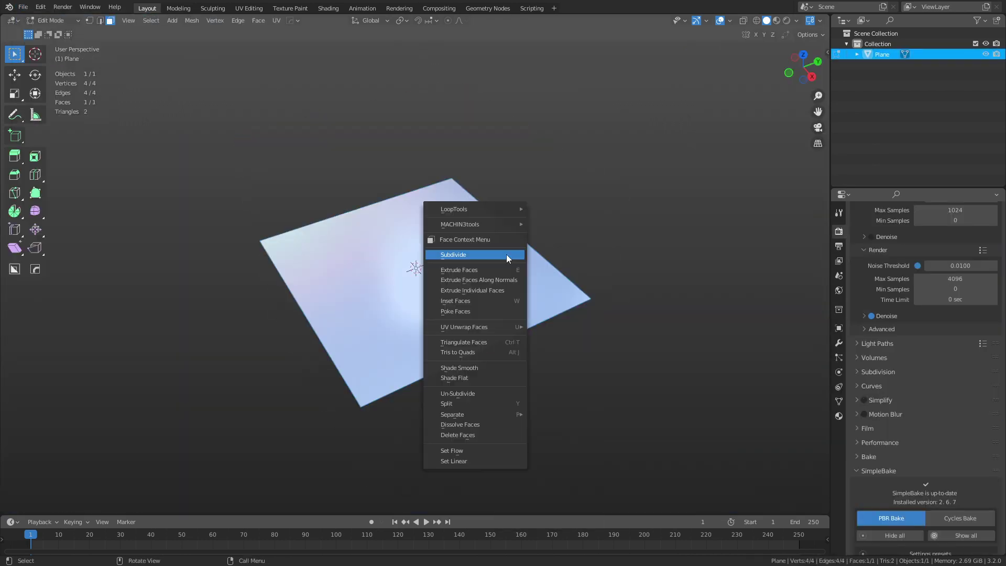
{"action": "left_click", "coordinate": [506, 253]}
{"action": "right_click", "coordinate": [507, 253]}
{"action": "left_click", "coordinate": [506, 253]}
{"action": "right_click", "coordinate": [506, 255]}
{"action": "left_click", "coordinate": [507, 254]}
{"action": "right_click", "coordinate": [506, 254]}
{"action": "left_click", "coordinate": [507, 254]}
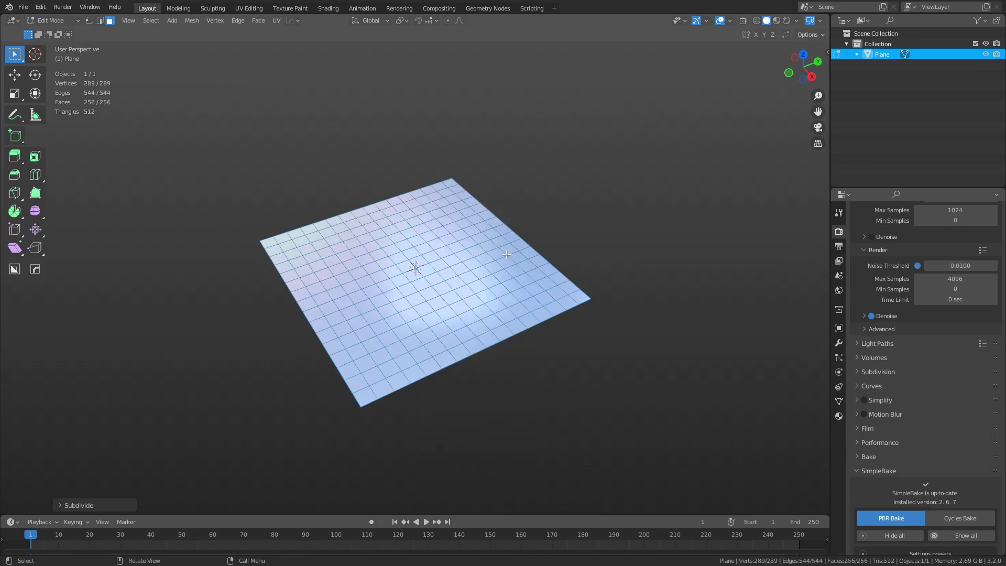
{"action": "right_click", "coordinate": [507, 254]}
{"action": "left_click", "coordinate": [507, 254]}
{"action": "right_click", "coordinate": [507, 254]}
{"action": "left_click", "coordinate": [506, 254]}
{"action": "left_click", "coordinate": [507, 254]}
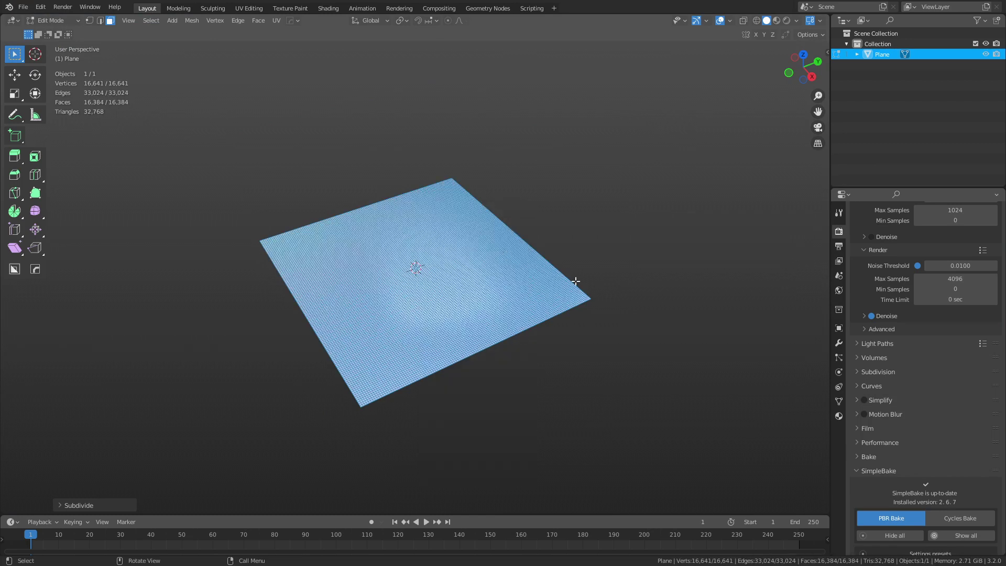
{"action": "key", "text": "ctrl+Tab"}
{"action": "key", "text": "4"}
Add a Multiresolution modifier to the plane and subdivide it to level 3.
{"action": "key", "text": "n"}
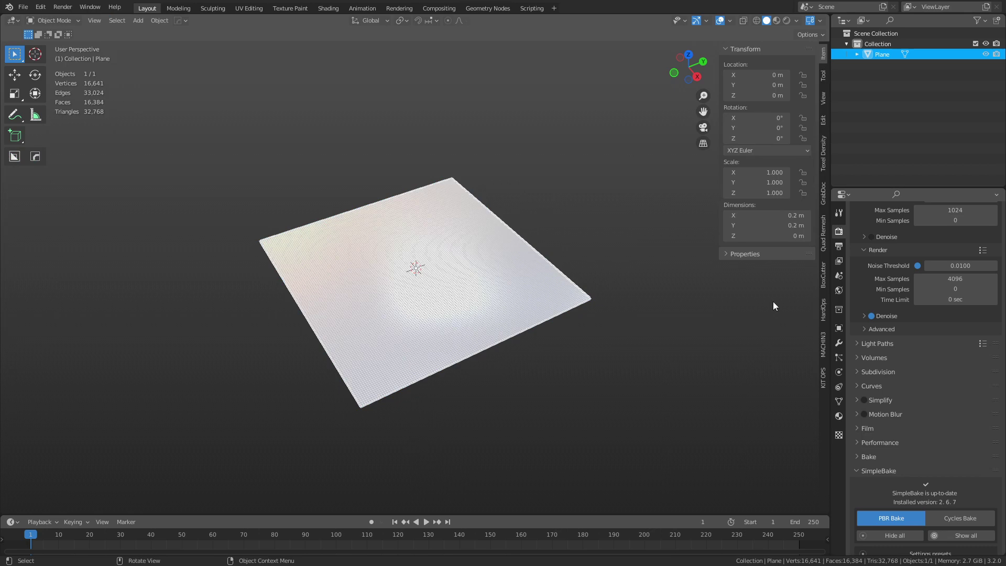
{"action": "left_click", "coordinate": [839, 343]}
{"action": "left_click", "coordinate": [901, 230]}
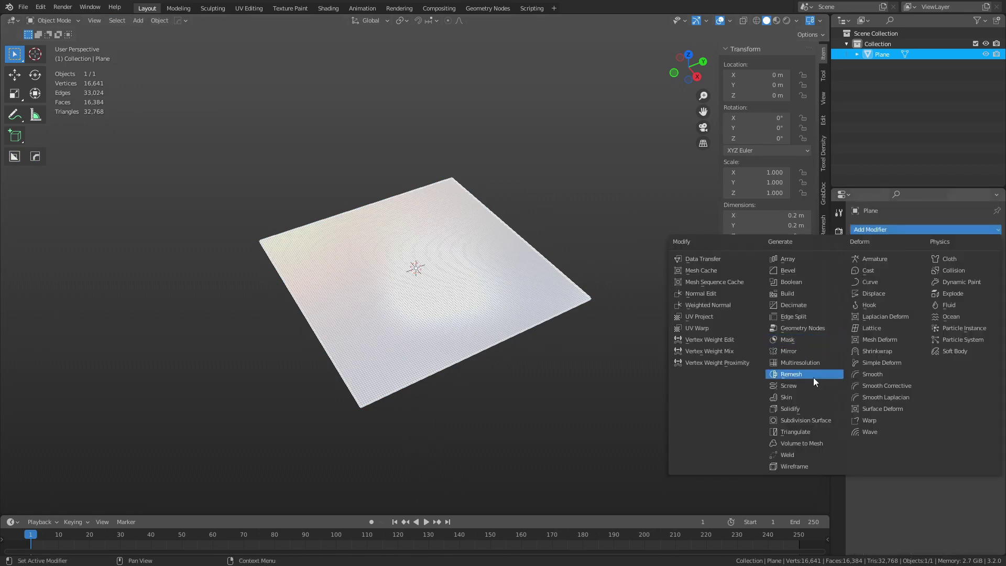
{"action": "left_click", "coordinate": [813, 375]}
{"action": "left_click", "coordinate": [922, 339]}
{"action": "left_click", "coordinate": [916, 341]}
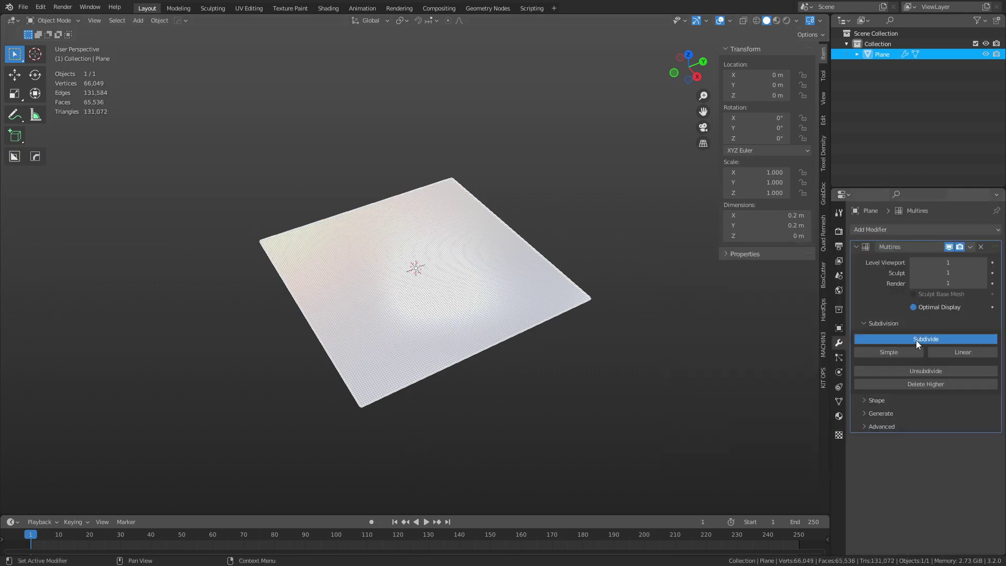
{"action": "left_click", "coordinate": [915, 341]}
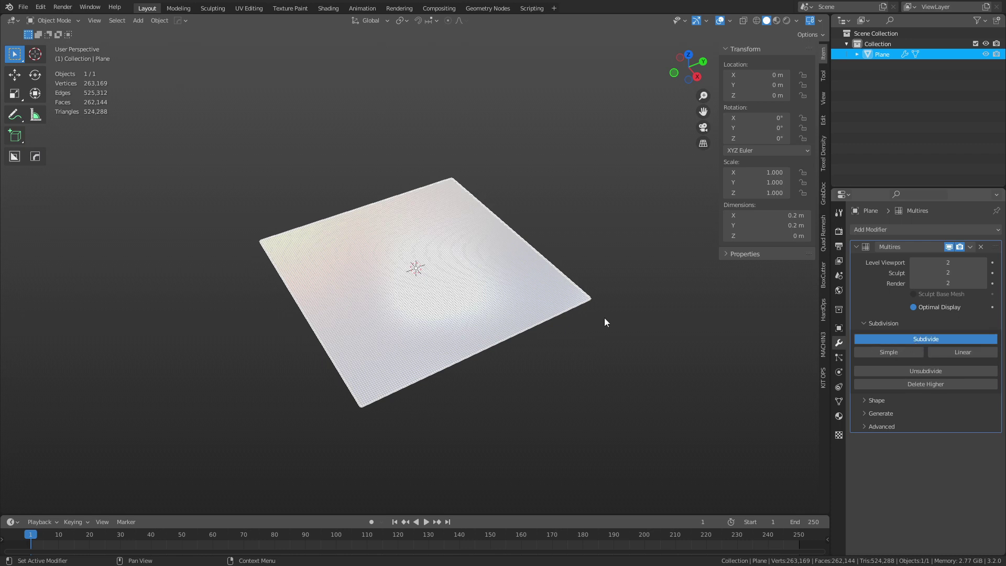
Shade the plane smooth in Object Mode and switch it to Sculpt Mode.
{"action": "middle_click_drag", "start_coordinate": [446, 269], "coordinate": [480, 284]}
{"action": "key", "text": "ctrl+Tab"}
{"action": "left_click", "coordinate": [479, 342]}
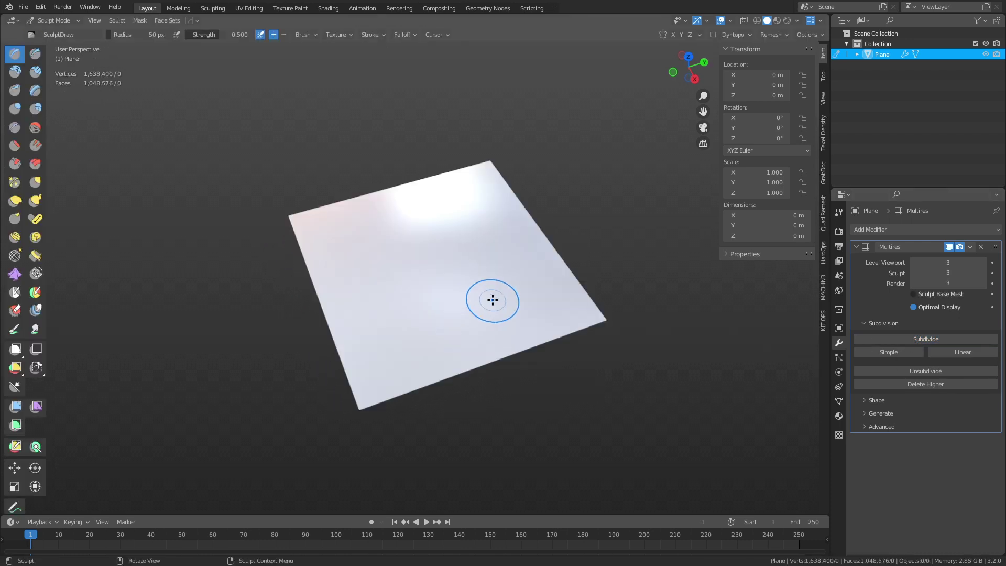
{"action": "scroll", "coordinate": [493, 300], "scroll_direction": "up", "scroll_amount": 5}
{"action": "key", "text": "ctrl+Tab"}
{"action": "left_click", "coordinate": [411, 299]}
{"action": "right_click", "coordinate": [442, 302]}
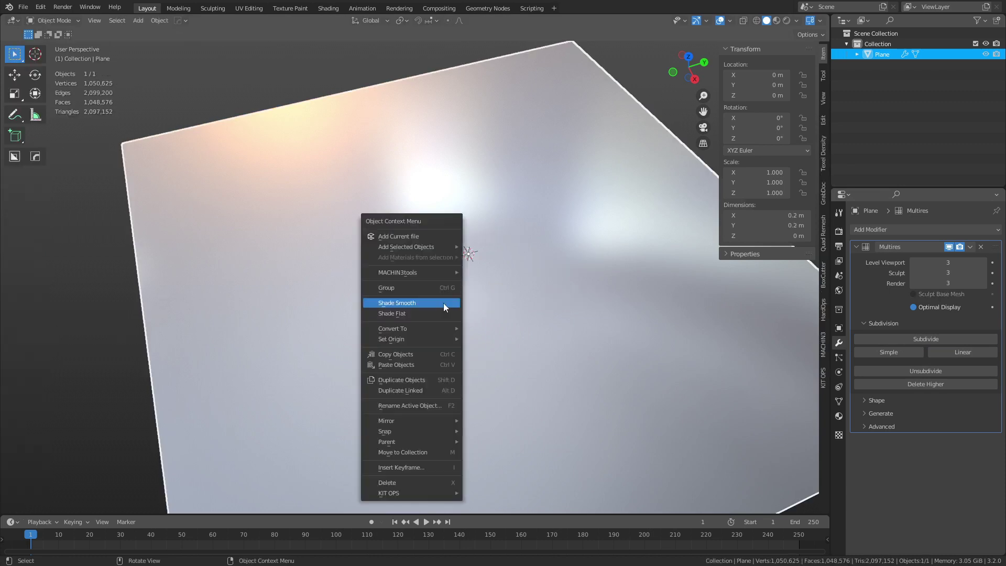
{"action": "left_click", "coordinate": [443, 302]}
{"action": "key", "text": "ctrl+Tab"}
{"action": "left_click", "coordinate": [461, 372]}
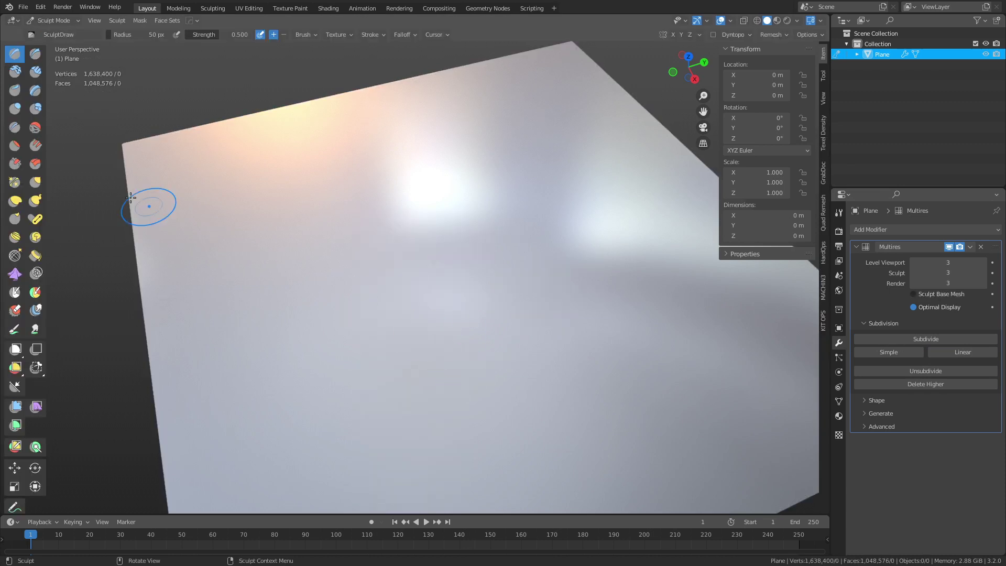
Assign the Range01 height texture from the Terrain category to the SculptDraw brush.
{"action": "left_click", "coordinate": [342, 34]}
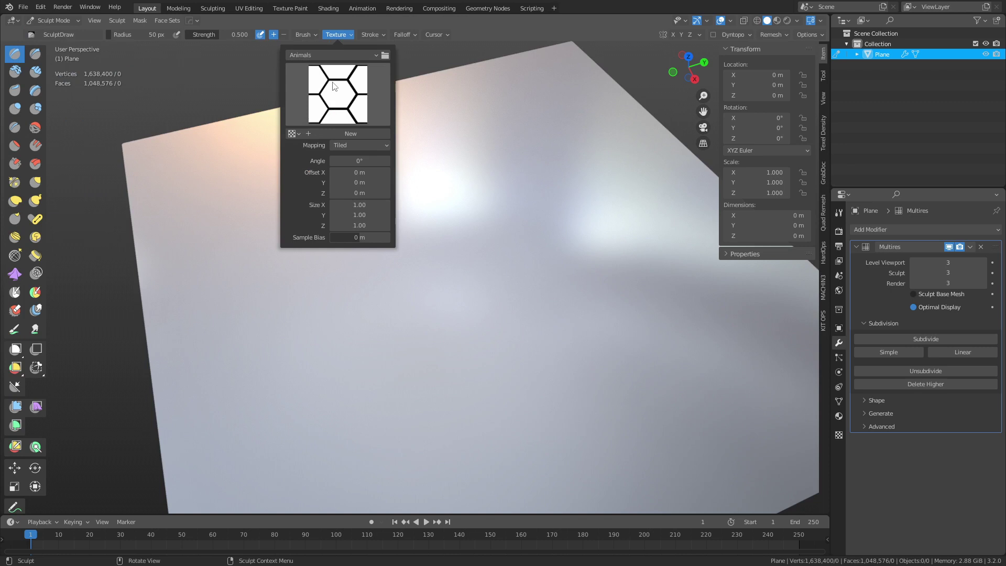
{"action": "left_click", "coordinate": [338, 55]}
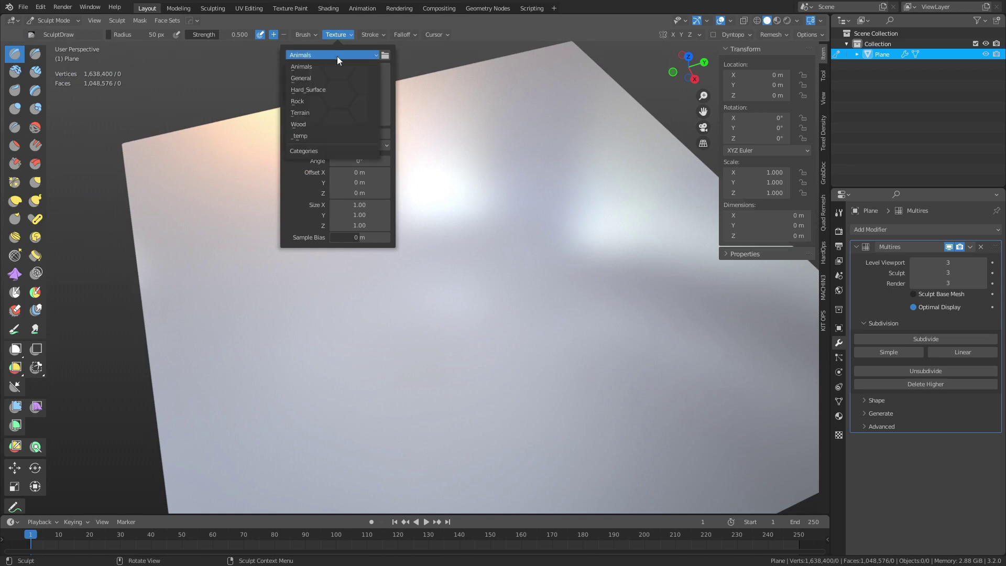
{"action": "left_click", "coordinate": [320, 102]}
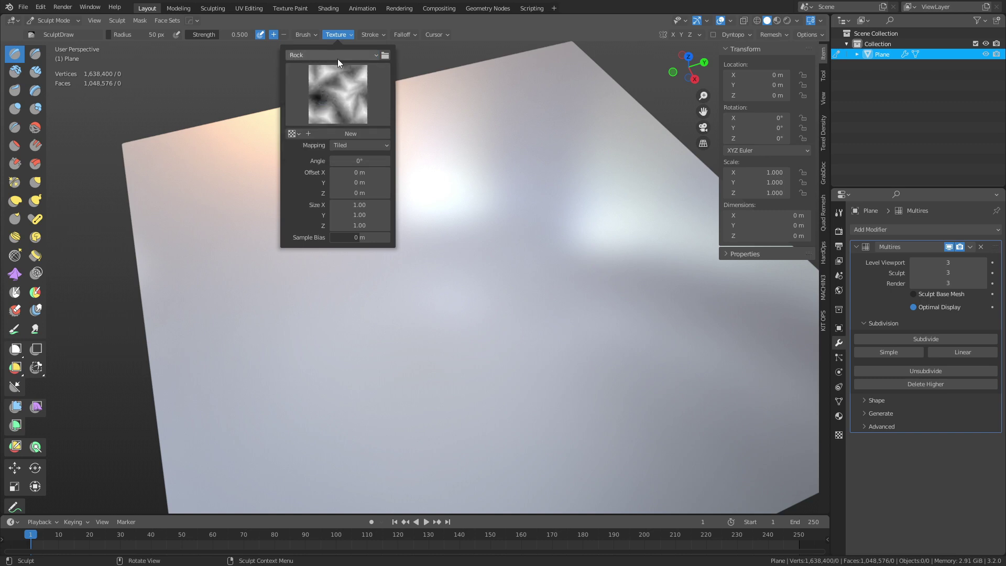
{"action": "left_click", "coordinate": [337, 56]}
{"action": "left_click", "coordinate": [326, 112]}
{"action": "left_click", "coordinate": [330, 92]}
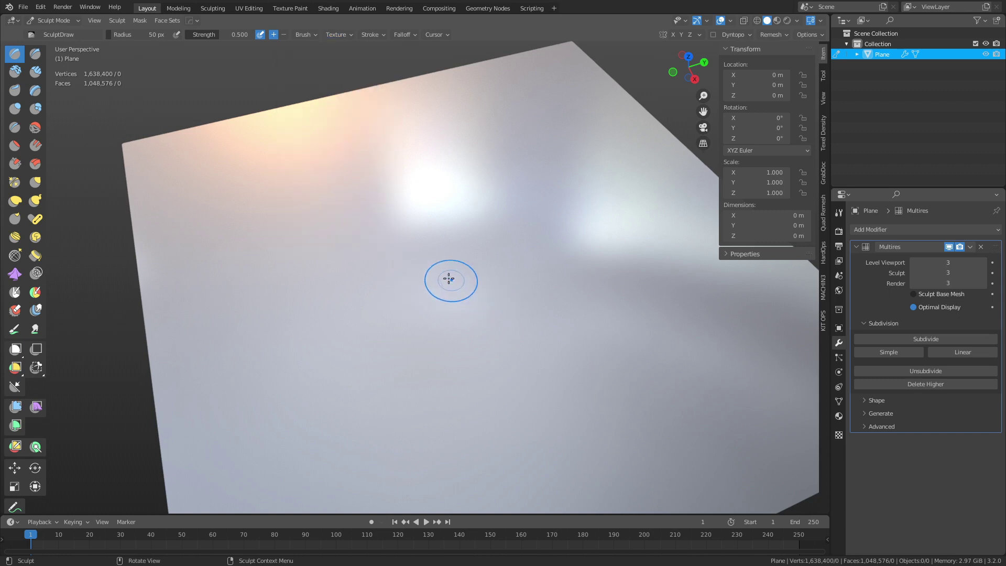
Set the brush texture mapping to Area Plane and the stroke method to Anchored.
{"action": "left_click", "coordinate": [346, 35]}
{"action": "left_click", "coordinate": [359, 146]}
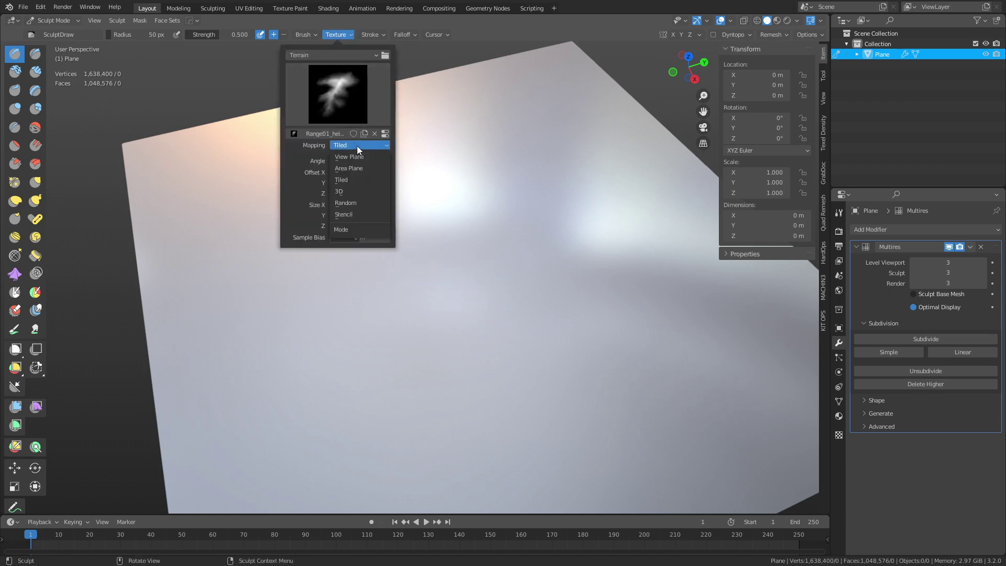
{"action": "left_click", "coordinate": [357, 171]}
{"action": "left_click", "coordinate": [370, 35]}
{"action": "left_click", "coordinate": [397, 54]}
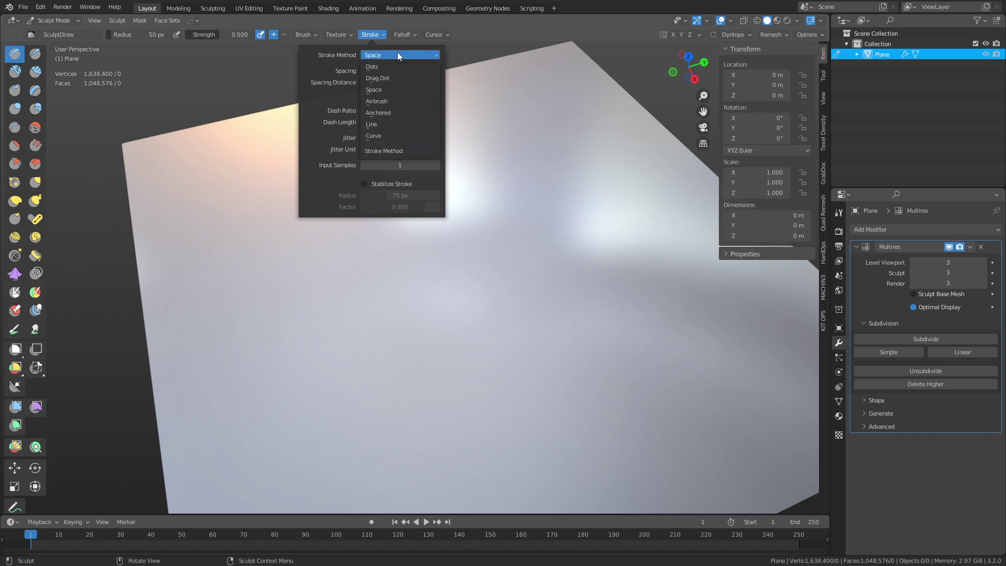
{"action": "left_click", "coordinate": [394, 114]}
Set the SculptDraw brush strength to 0.412.
{"action": "key", "text": "shift+f"}
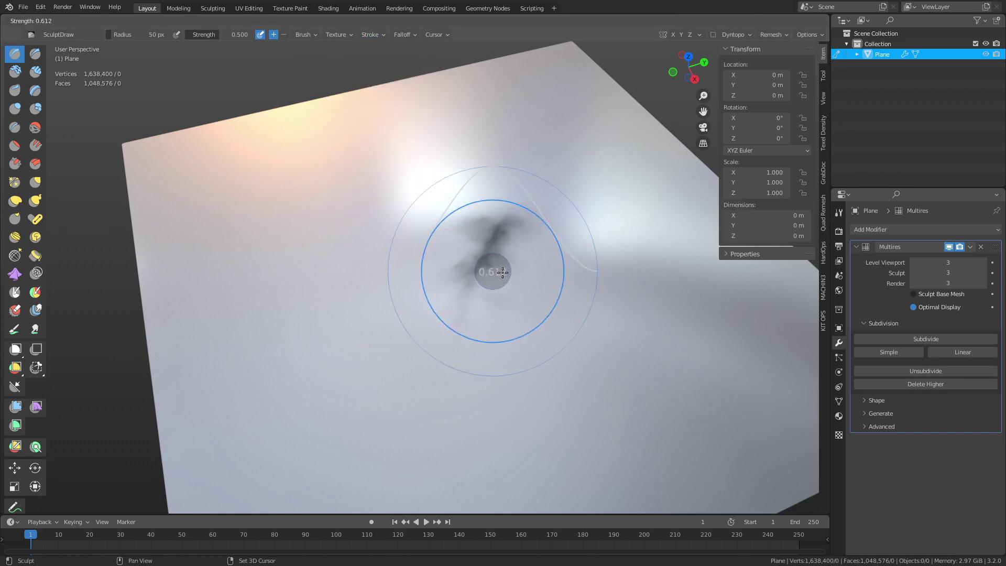
{"action": "left_click", "coordinate": [486, 269]}
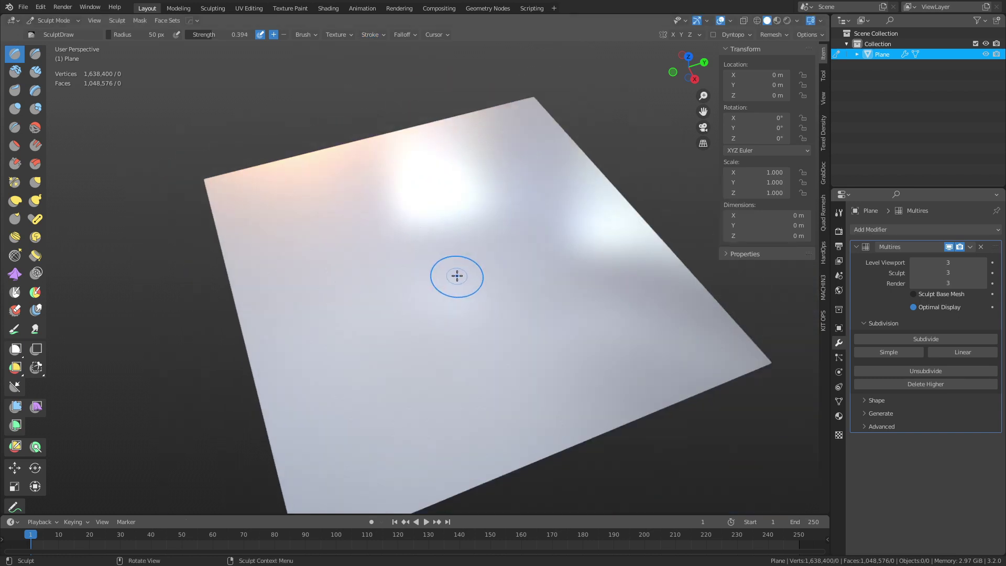
{"action": "scroll", "coordinate": [456, 275], "scroll_direction": "down", "scroll_amount": 2}
{"action": "key", "text": "shift+f"}
{"action": "left_click", "coordinate": [461, 248]}
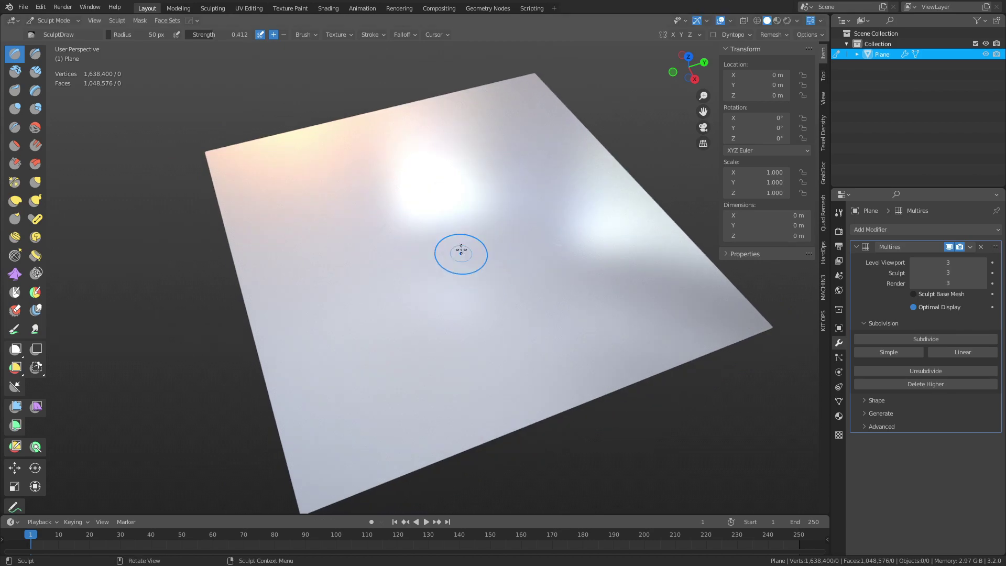
Try stamping the mountain range on the plane with one large anchored stroke, inspect the relief and undo it.
{"action": "mouse_move", "coordinate": [455, 249]}
{"action": "left_mouse_down"}
{"action": "mouse_move", "coordinate": [437, 372]}
{"action": "mouse_move", "coordinate": [454, 449]}
{"action": "mouse_move", "coordinate": [503, 506]}
{"action": "mouse_move", "coordinate": [491, 524]}
{"action": "left_mouse_up"}
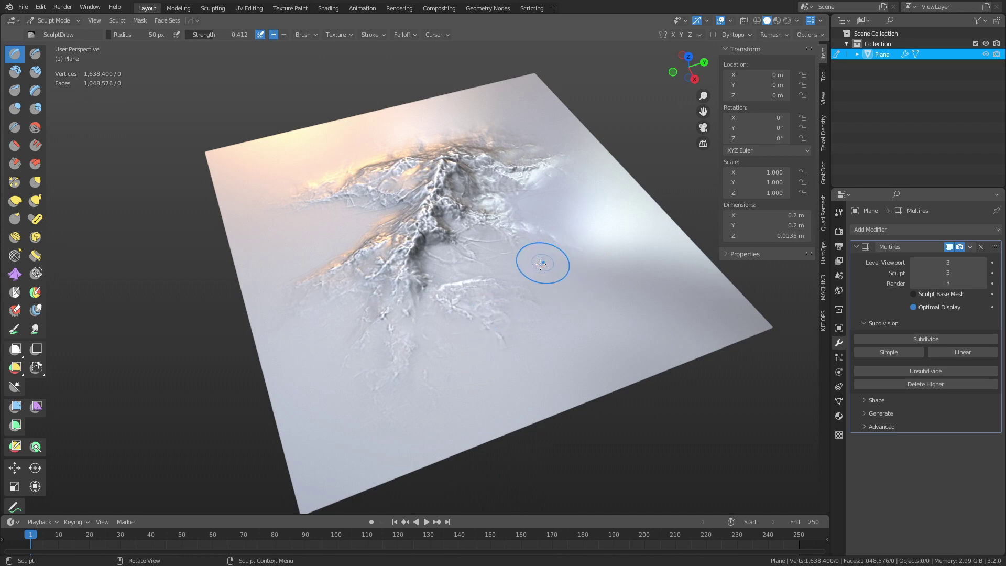
{"action": "scroll", "coordinate": [538, 268], "scroll_direction": "up", "scroll_amount": 1}
{"action": "middle_click_drag", "start_coordinate": [524, 292], "coordinate": [472, 282]}
{"action": "scroll", "coordinate": [485, 288], "scroll_direction": "up", "scroll_amount": 1}
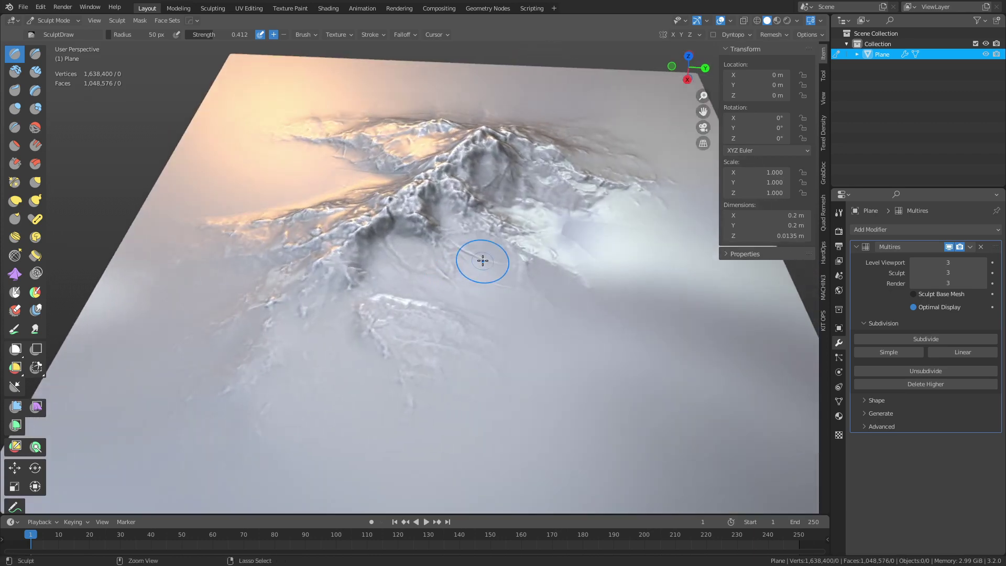
{"action": "key", "text": "ctrl+z"}
Set the brush strength to 0.255, try another large mountain stamp on the plane and undo it.
{"action": "key", "text": "shift+f"}
{"action": "left_click", "coordinate": [451, 244]}
{"action": "mouse_move", "coordinate": [456, 241]}
{"action": "left_mouse_down"}
{"action": "mouse_move", "coordinate": [278, 391]}
{"action": "mouse_move", "coordinate": [274, 512]}
{"action": "mouse_move", "coordinate": [286, 524]}
{"action": "left_mouse_up"}
{"action": "scroll", "coordinate": [406, 286], "scroll_direction": "down", "scroll_amount": 1}
{"action": "key", "text": "ctrl+z"}
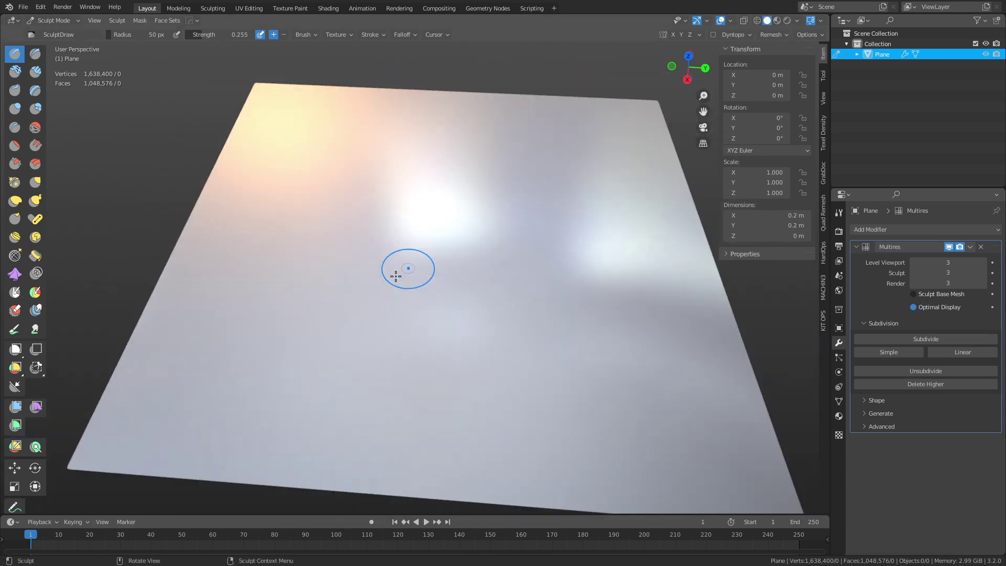
Stamp the mountain range across the middle of the plane and again toward its upper-right corner with large anchored strokes.
{"action": "mouse_move", "coordinate": [350, 260]}
{"action": "left_mouse_down"}
{"action": "mouse_move", "coordinate": [178, 427]}
{"action": "mouse_move", "coordinate": [294, 314]}
{"action": "mouse_move", "coordinate": [317, 353]}
{"action": "mouse_move", "coordinate": [112, 488]}
{"action": "mouse_move", "coordinate": [206, 562]}
{"action": "left_mouse_up"}
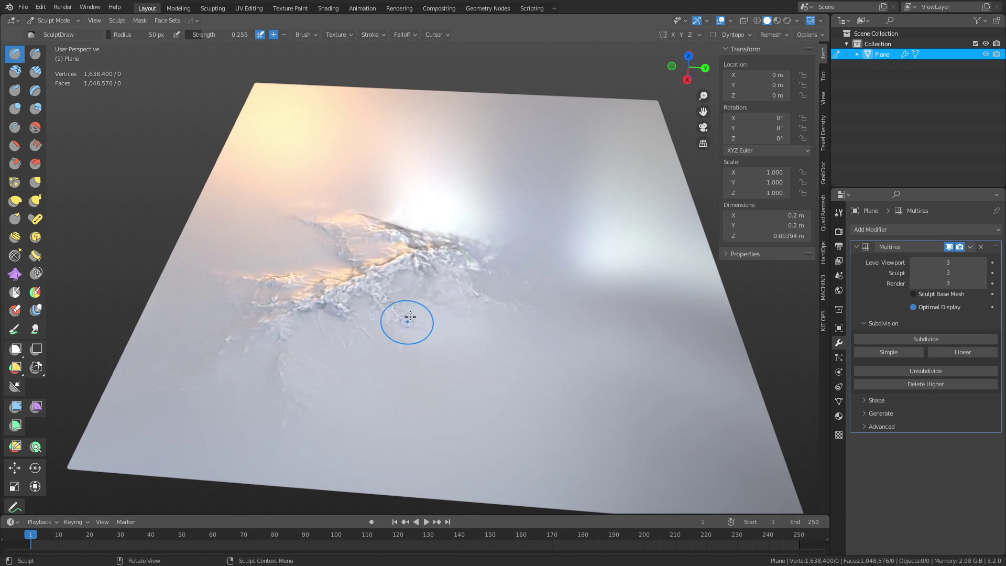
{"action": "left_click_drag", "start_coordinate": [507, 198], "coordinate": [683, 59]}
{"action": "key", "text": "ctrl+z"}
{"action": "left_click_drag", "start_coordinate": [548, 176], "coordinate": [675, 6]}
Stamp a third mountain range from the central ridge toward the plane's upper-left corner, undoing the first placement.
{"action": "scroll", "coordinate": [563, 233], "scroll_direction": "down", "scroll_amount": 1}
{"action": "middle_click_drag", "start_coordinate": [553, 231], "coordinate": [558, 275]}
{"action": "mouse_move", "coordinate": [439, 271]}
{"action": "left_mouse_down"}
{"action": "mouse_move", "coordinate": [265, 306]}
{"action": "mouse_move", "coordinate": [217, 139]}
{"action": "left_mouse_up"}
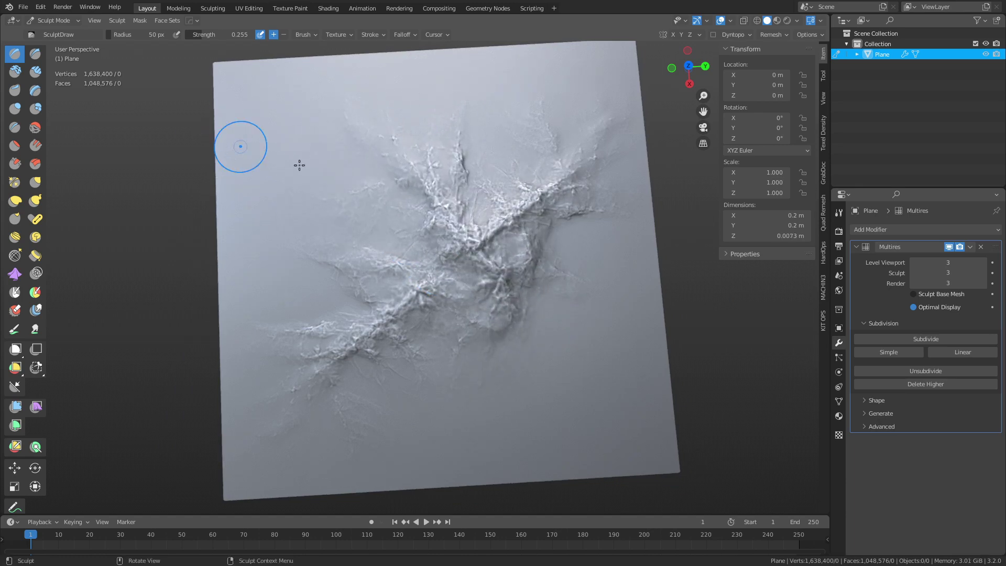
{"action": "key", "text": "ctrl+z"}
{"action": "mouse_move", "coordinate": [376, 209]}
{"action": "left_mouse_down"}
{"action": "mouse_move", "coordinate": [221, 203]}
{"action": "mouse_move", "coordinate": [181, 68]}
{"action": "left_mouse_up"}
Try further mountain range stamps on the plane's lower-right area and around the central ridge, undoing each one.
{"action": "mouse_move", "coordinate": [538, 328]}
{"action": "left_mouse_down"}
{"action": "mouse_move", "coordinate": [762, 336]}
{"action": "mouse_move", "coordinate": [655, 344]}
{"action": "left_mouse_up"}
{"action": "key", "text": "ctrl+z"}
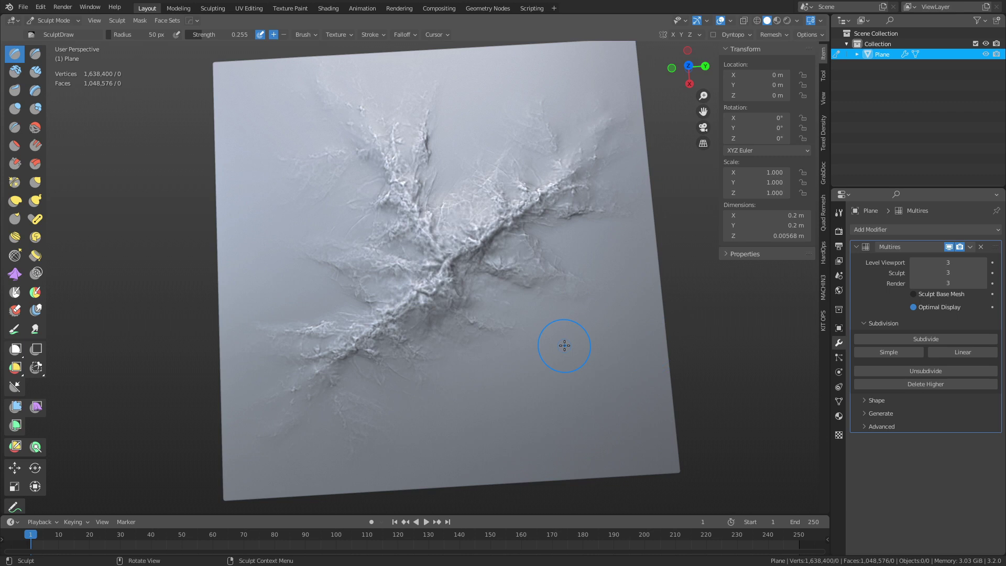
{"action": "mouse_move", "coordinate": [561, 348]}
{"action": "left_mouse_down"}
{"action": "mouse_move", "coordinate": [791, 431]}
{"action": "mouse_move", "coordinate": [814, 369]}
{"action": "left_mouse_up"}
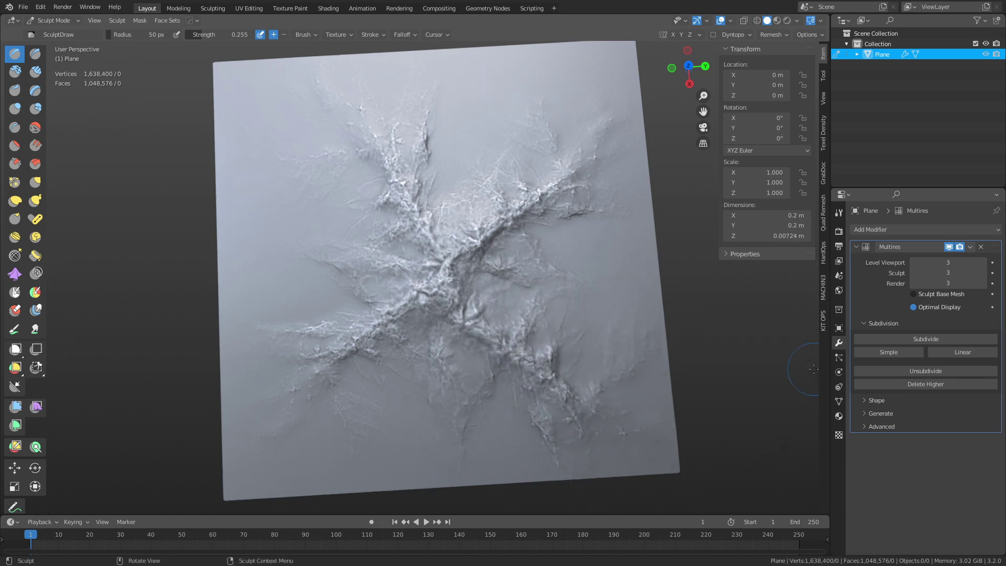
{"action": "key", "text": "ctrl+z"}
{"action": "mouse_move", "coordinate": [388, 262]}
{"action": "left_mouse_down"}
{"action": "mouse_move", "coordinate": [331, 286]}
{"action": "mouse_move", "coordinate": [212, 292]}
{"action": "left_mouse_up"}
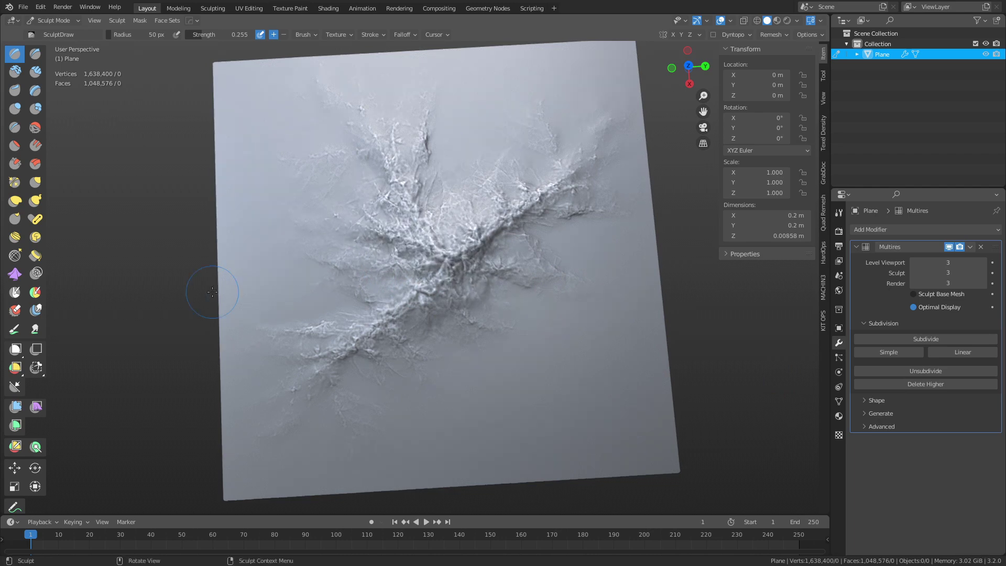
{"action": "key", "text": "ctrl+z"}
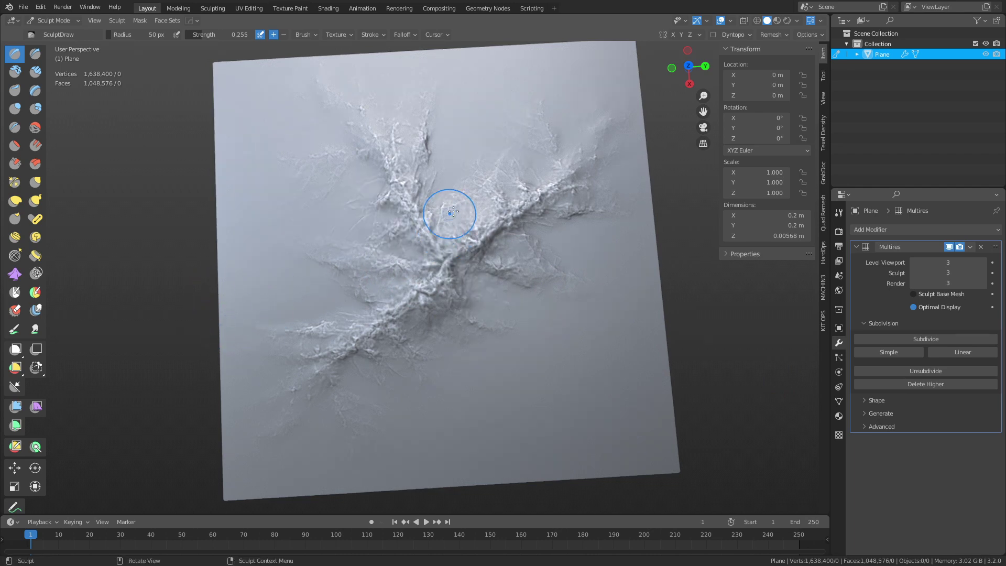
{"action": "mouse_move", "coordinate": [456, 208]}
{"action": "left_mouse_down"}
{"action": "mouse_move", "coordinate": [535, 250]}
{"action": "mouse_move", "coordinate": [441, 207]}
{"action": "mouse_move", "coordinate": [371, 201]}
{"action": "mouse_move", "coordinate": [337, 164]}
{"action": "mouse_move", "coordinate": [407, 86]}
{"action": "mouse_move", "coordinate": [420, 147]}
{"action": "left_mouse_up"}
{"action": "key", "text": "ctrl+z"}
Stamp a smaller copy of the mountain range onto the ridge beside the centre of the plane.
{"action": "mouse_move", "coordinate": [371, 262]}
{"action": "left_mouse_down"}
{"action": "mouse_move", "coordinate": [272, 342]}
{"action": "mouse_move", "coordinate": [285, 320]}
{"action": "mouse_move", "coordinate": [307, 314]}
{"action": "left_mouse_up"}
{"action": "scroll", "coordinate": [488, 317], "scroll_direction": "up", "scroll_amount": 2}
{"action": "mouse_move", "coordinate": [488, 329]}
{"action": "middle_mouse_down"}
{"action": "mouse_move", "coordinate": [517, 270]}
{"action": "mouse_move", "coordinate": [517, 236]}
{"action": "middle_mouse_up"}
Switch to Object Mode and scale the plane along Z by about 1.86 to exaggerate the mountain height.
{"action": "key", "text": "ctrl+Tab"}
{"action": "left_click", "coordinate": [447, 254]}
{"action": "scroll", "coordinate": [488, 285], "scroll_direction": "down", "scroll_amount": 6}
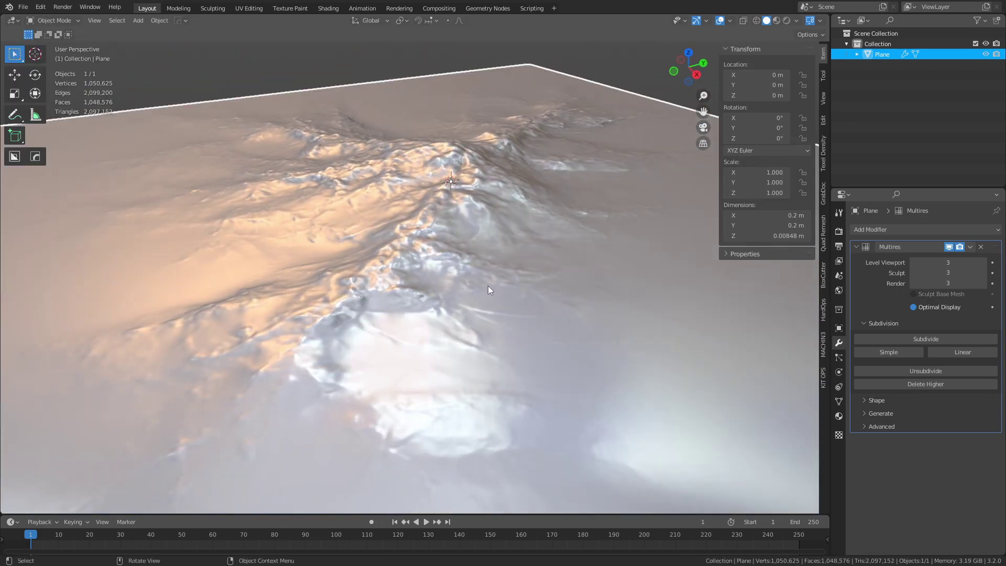
{"action": "scroll", "coordinate": [427, 241], "scroll_direction": "up", "scroll_amount": 3}
{"action": "mouse_move", "coordinate": [444, 221]}
{"action": "middle_mouse_down"}
{"action": "mouse_move", "coordinate": [492, 235]}
{"action": "mouse_move", "coordinate": [505, 225]}
{"action": "mouse_move", "coordinate": [504, 243]}
{"action": "mouse_move", "coordinate": [521, 238]}
{"action": "middle_mouse_up"}
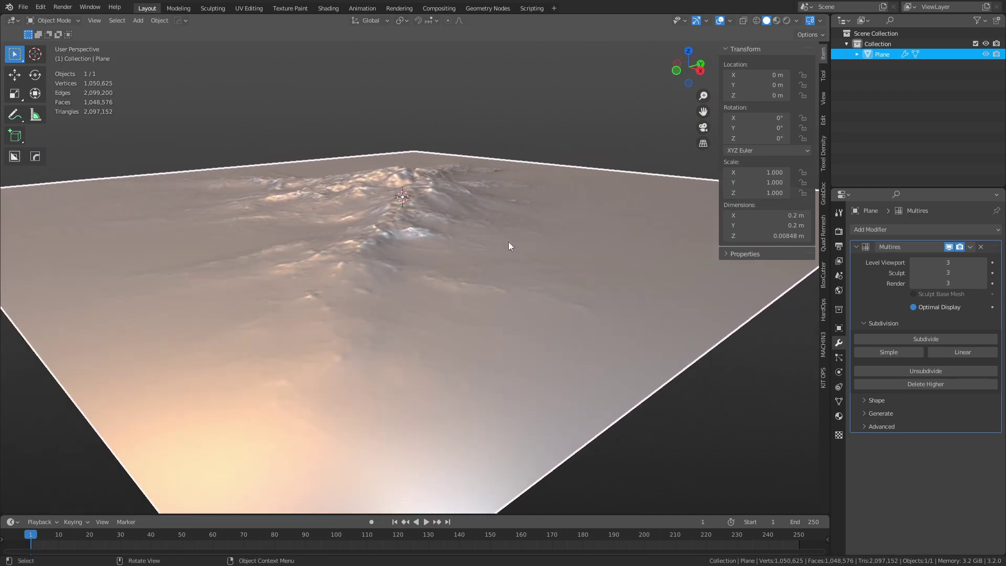
{"action": "key", "text": "s"}
{"action": "key", "text": "z"}
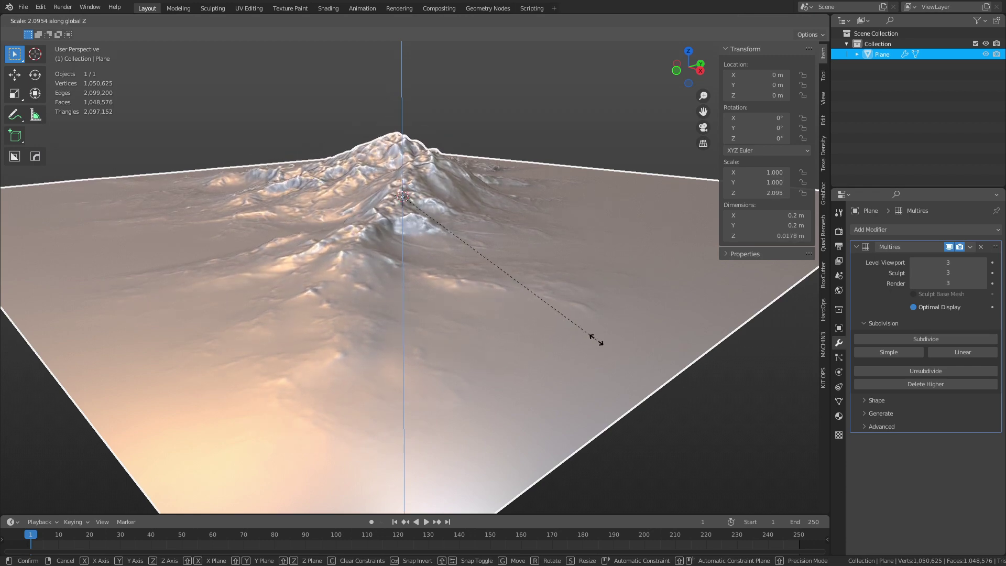
{"action": "left_click", "coordinate": [576, 323]}
Return to Sculpt Mode and select the spur01_height image from the Terrain category as the brush texture.
{"action": "mouse_move", "coordinate": [533, 290]}
{"action": "middle_mouse_down"}
{"action": "mouse_move", "coordinate": [472, 231]}
{"action": "mouse_move", "coordinate": [397, 213]}
{"action": "middle_mouse_up"}
{"action": "key", "text": "ctrl+Tab"}
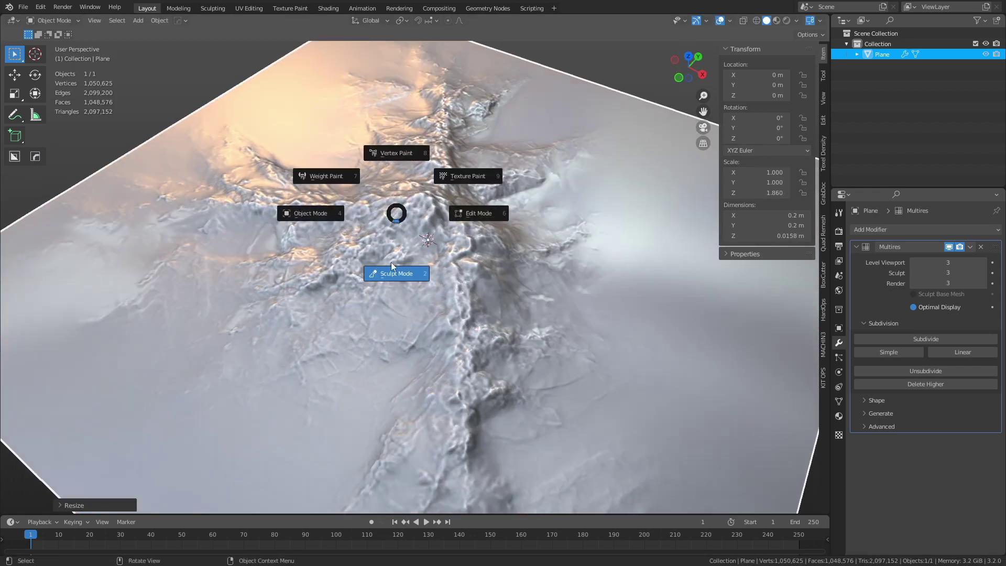
{"action": "left_click", "coordinate": [392, 268]}
{"action": "left_click", "coordinate": [332, 38]}
{"action": "left_click", "coordinate": [352, 101]}
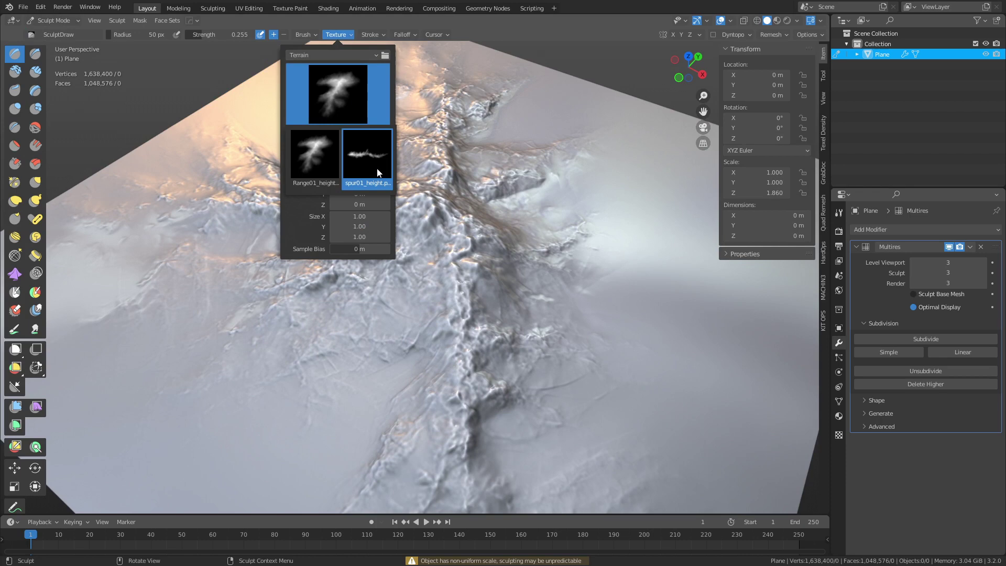
{"action": "left_click", "coordinate": [364, 157]}
{"action": "scroll", "coordinate": [434, 294], "scroll_direction": "up", "scroll_amount": 6}
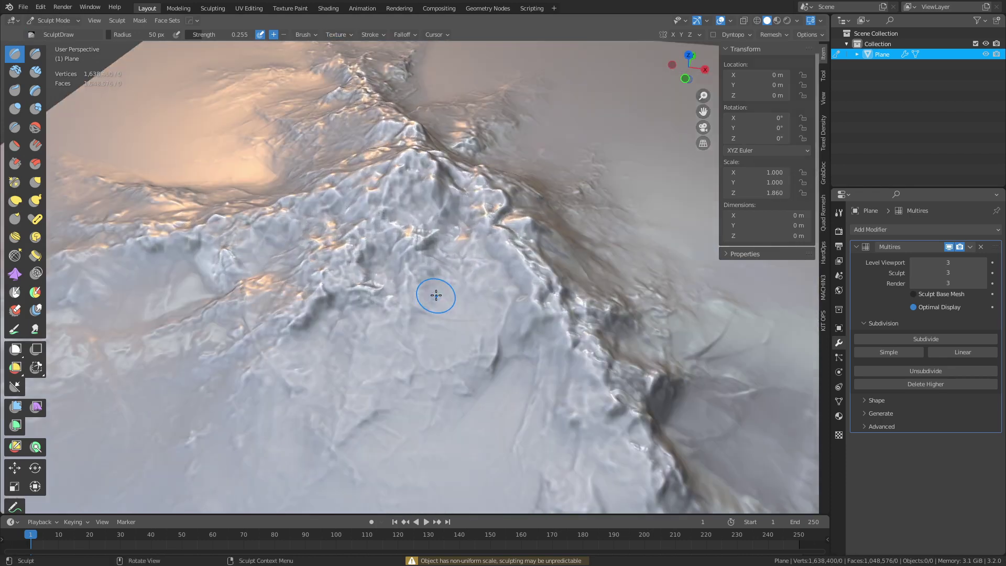
Try one spur stamp on the mountain slope, undo it and set the brush strength to 0.127.
{"action": "mouse_move", "coordinate": [397, 223]}
{"action": "left_mouse_down"}
{"action": "mouse_move", "coordinate": [528, 266]}
{"action": "mouse_move", "coordinate": [514, 258]}
{"action": "left_mouse_up"}
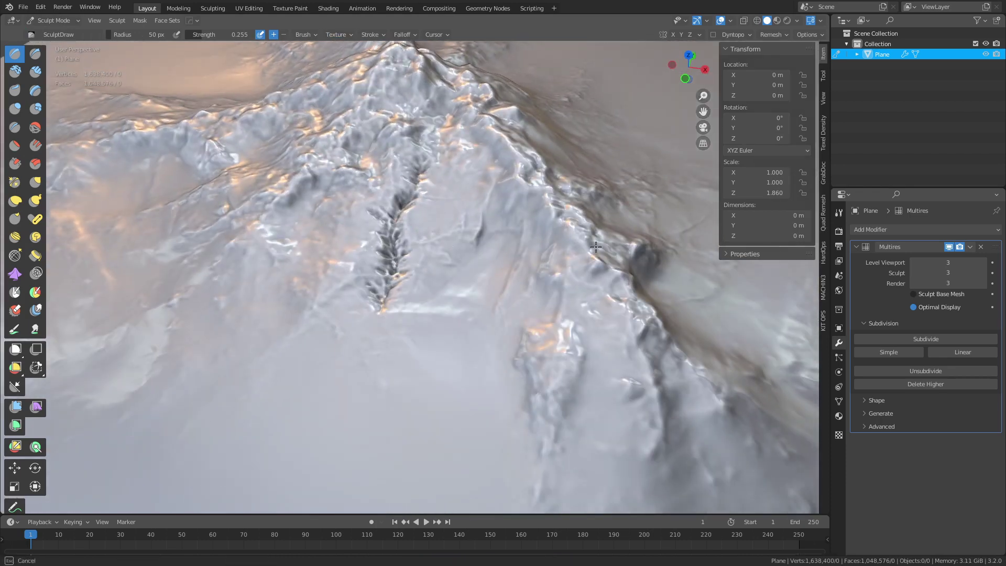
{"action": "key", "text": "ctrl+z"}
{"action": "key", "text": "shift+f"}
{"action": "left_click", "coordinate": [439, 251]}
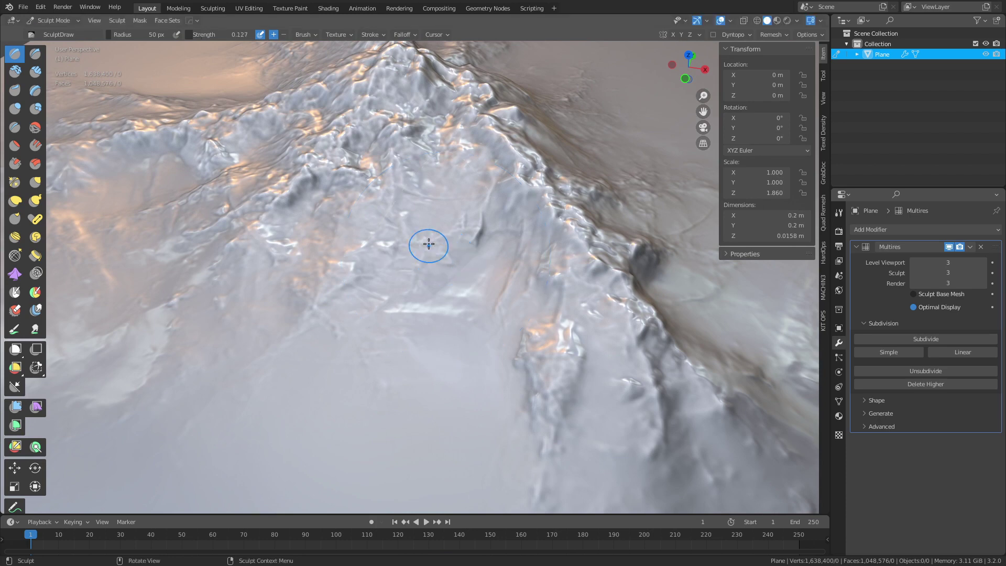
Stamp several spurs running down the mountain's flanks with anchored strokes.
{"action": "mouse_move", "coordinate": [337, 261]}
{"action": "left_mouse_down"}
{"action": "mouse_move", "coordinate": [158, 268]}
{"action": "mouse_move", "coordinate": [79, 244]}
{"action": "mouse_move", "coordinate": [88, 221]}
{"action": "mouse_move", "coordinate": [121, 218]}
{"action": "left_mouse_up"}
{"action": "mouse_move", "coordinate": [466, 238]}
{"action": "left_mouse_down"}
{"action": "mouse_move", "coordinate": [339, 229]}
{"action": "mouse_move", "coordinate": [280, 179]}
{"action": "left_mouse_up"}
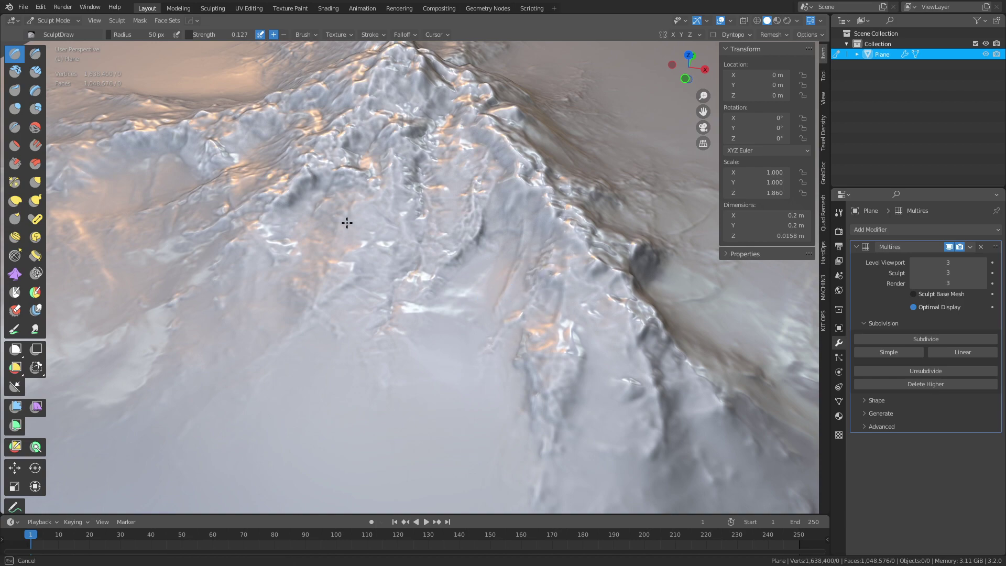
{"action": "middle_click_drag", "start_coordinate": [536, 310], "coordinate": [552, 269]}
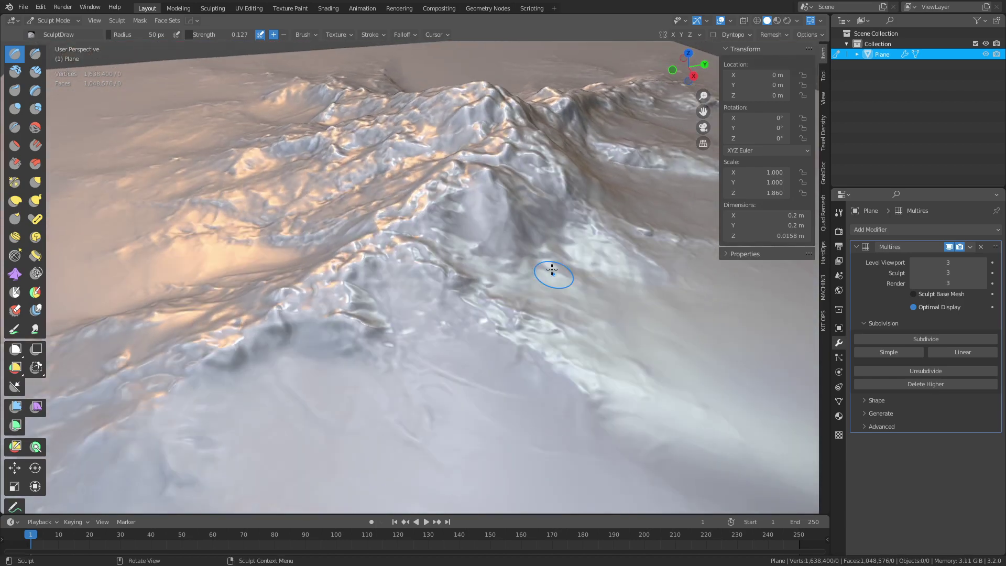
{"action": "mouse_move", "coordinate": [527, 263]}
{"action": "left_mouse_down"}
{"action": "mouse_move", "coordinate": [362, 350]}
{"action": "mouse_move", "coordinate": [301, 352]}
{"action": "mouse_move", "coordinate": [254, 375]}
{"action": "mouse_move", "coordinate": [272, 404]}
{"action": "left_mouse_up"}
{"action": "mouse_move", "coordinate": [588, 301]}
{"action": "middle_mouse_down", "text": "shift"}
{"action": "mouse_move", "coordinate": [421, 308]}
{"action": "mouse_move", "coordinate": [495, 292]}
{"action": "middle_mouse_up", "text": "shift"}
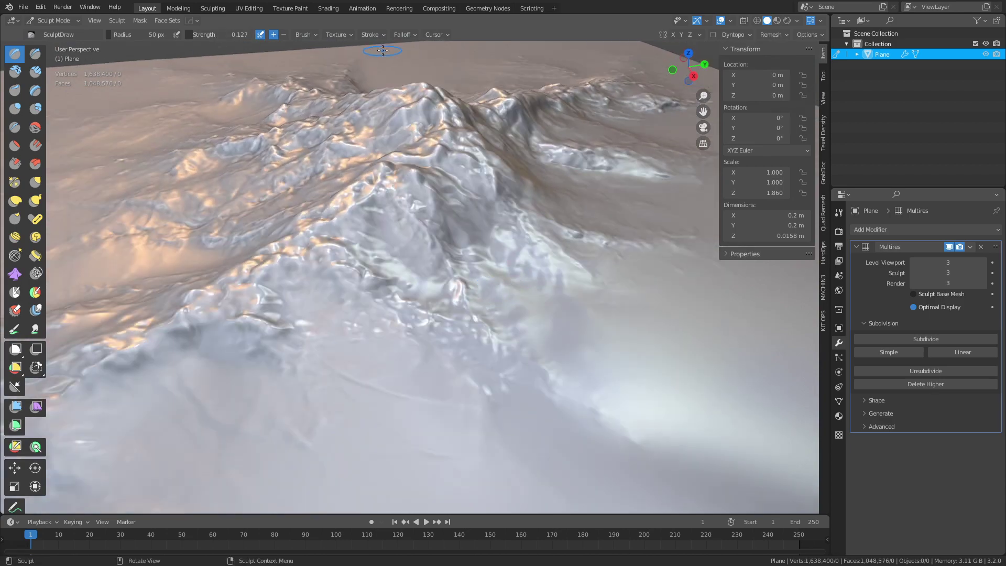
Switch the brush texture category to Rock and select the high-contrast layered rockphoto alpha, the last of the rockphoto images.
{"action": "left_click", "coordinate": [348, 35]}
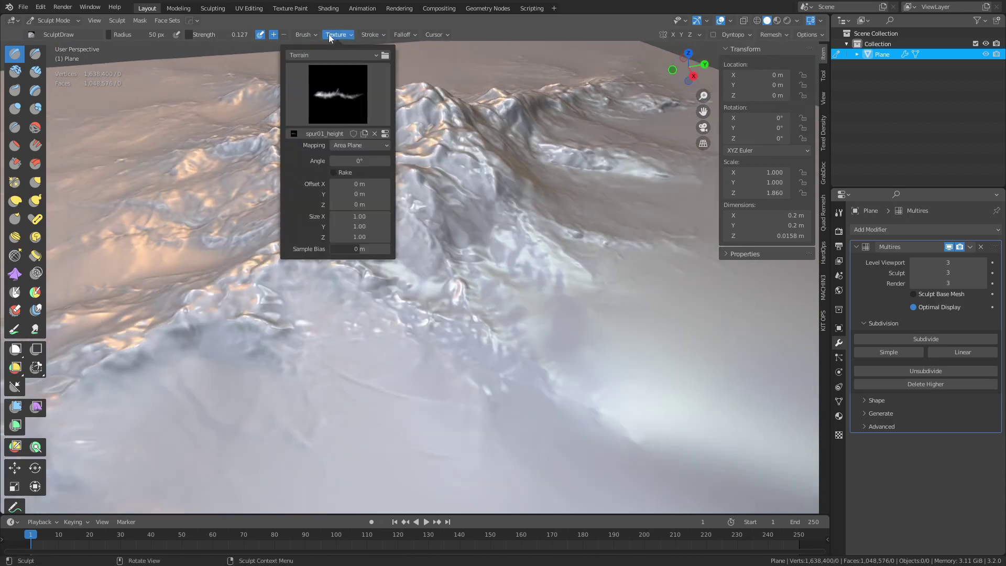
{"action": "left_click", "coordinate": [341, 80]}
{"action": "left_click", "coordinate": [337, 56]}
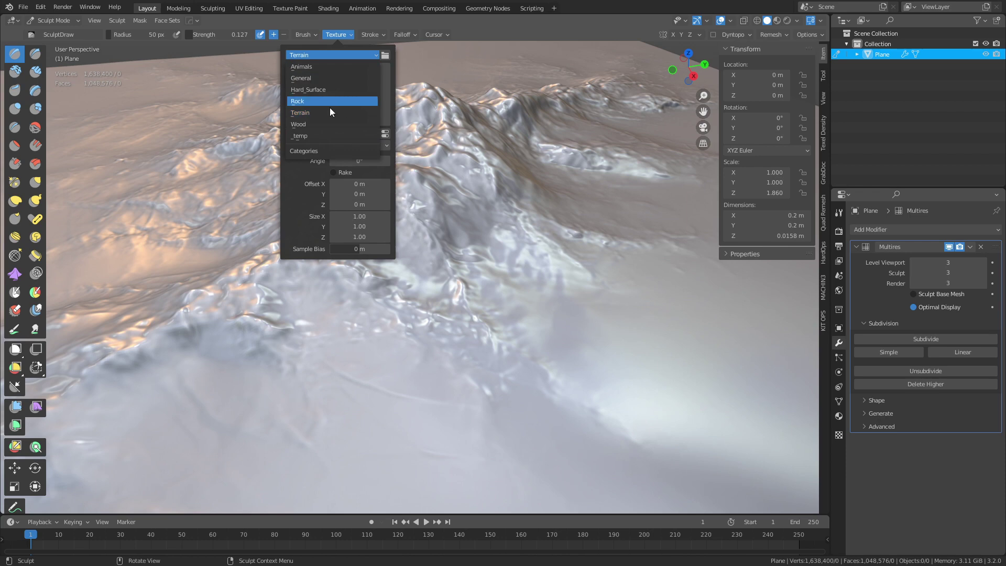
{"action": "left_click", "coordinate": [329, 110]}
{"action": "left_click", "coordinate": [336, 55]}
{"action": "left_click", "coordinate": [323, 99]}
{"action": "left_click", "coordinate": [354, 91]}
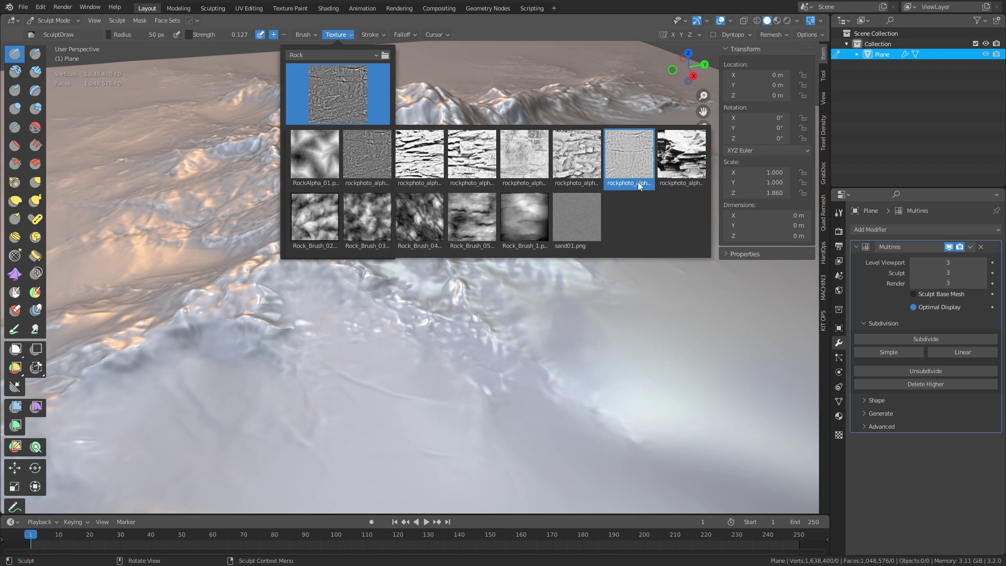
{"action": "left_click", "coordinate": [681, 162]}
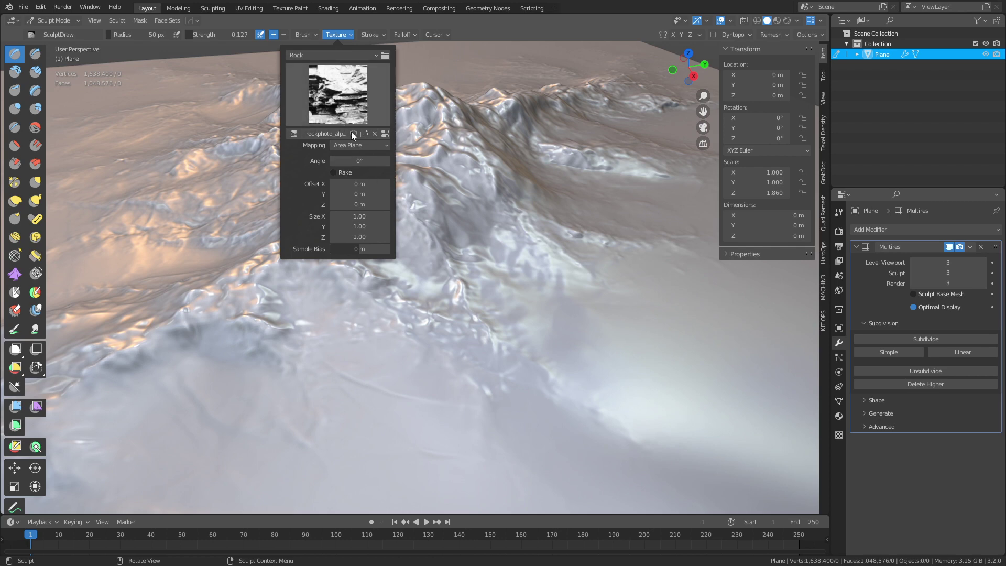
{"action": "left_click", "coordinate": [341, 36]}
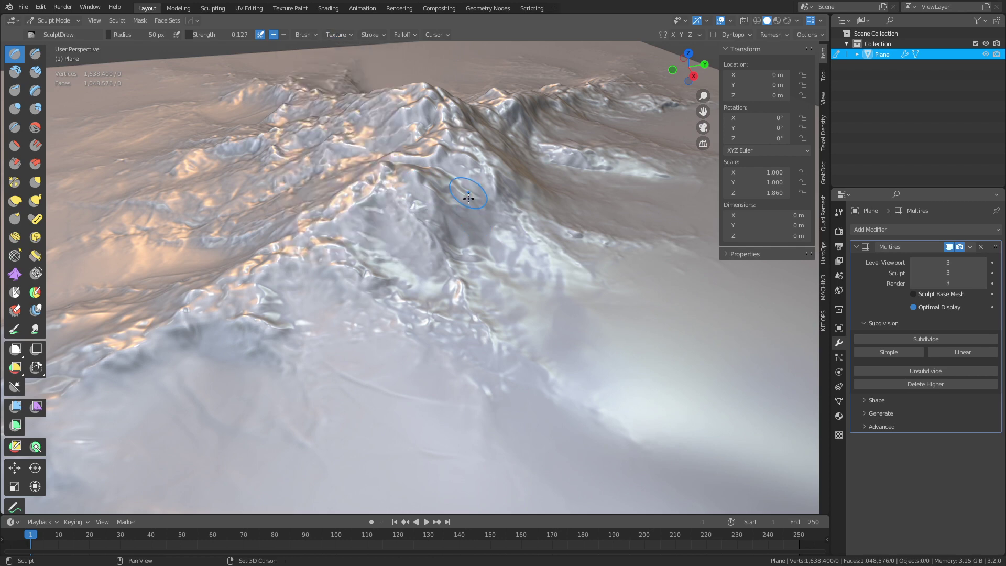
Try stamping the rock texture on the mountain face, undo it and try again with brush strength 0.036.
{"action": "scroll", "coordinate": [487, 253], "scroll_direction": "up", "scroll_amount": 3}
{"action": "middle_click_drag", "start_coordinate": [467, 197], "coordinate": [494, 276], "text": "shift"}
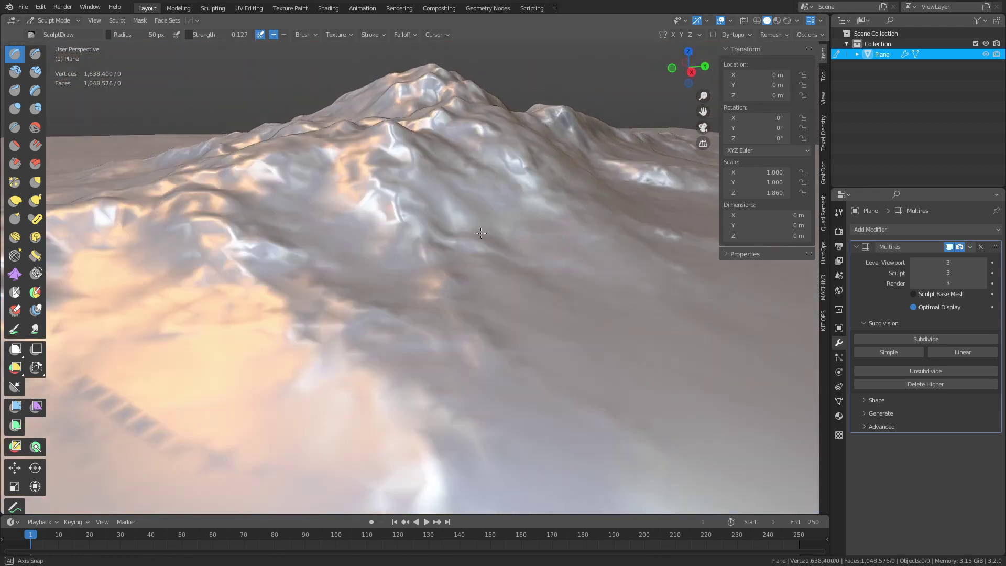
{"action": "middle_click_drag", "start_coordinate": [482, 226], "coordinate": [481, 235]}
{"action": "left_click_drag", "start_coordinate": [465, 195], "coordinate": [402, 260]}
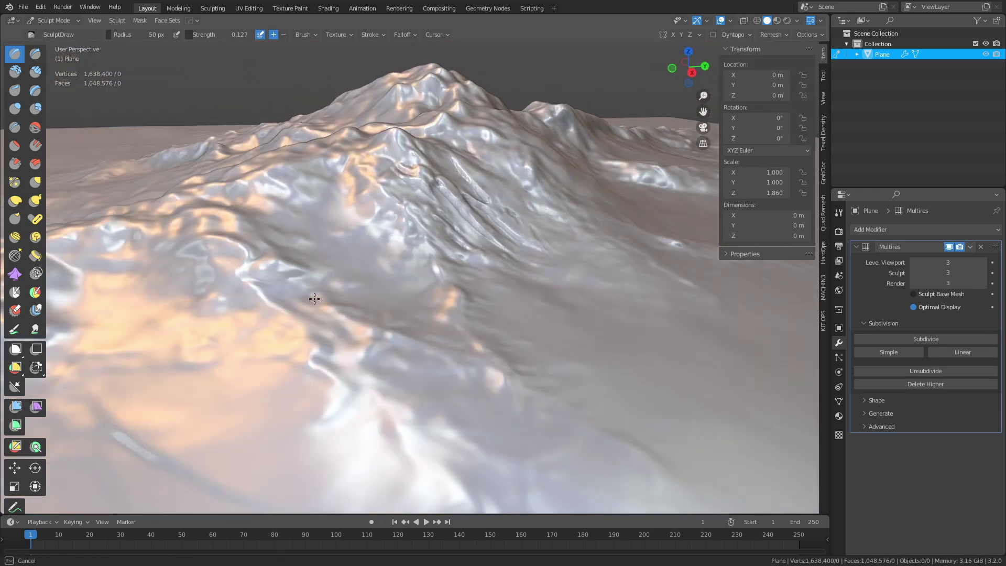
{"action": "key", "text": "shift+f"}
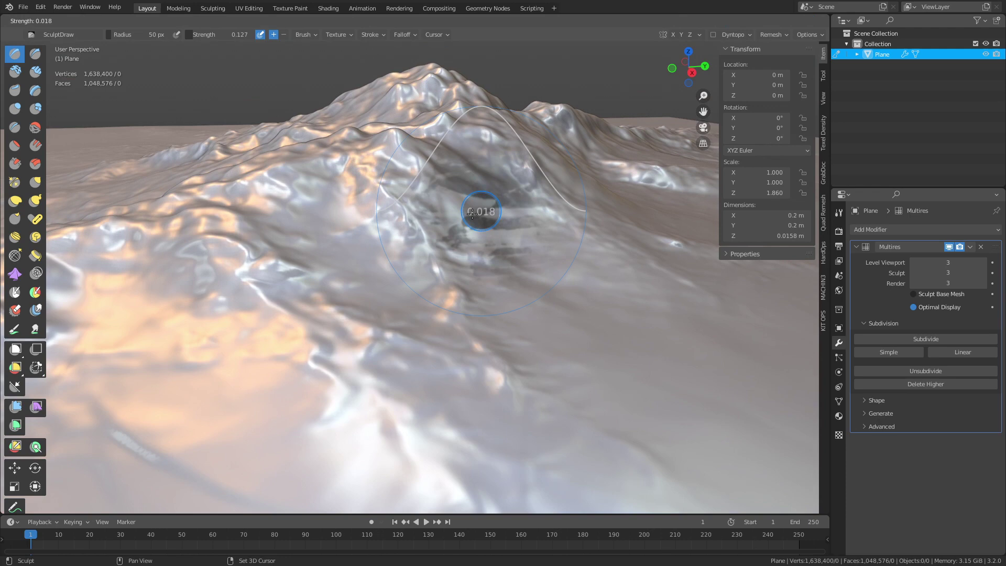
{"action": "left_click", "coordinate": [473, 215]}
{"action": "left_click_drag", "start_coordinate": [261, 309], "coordinate": [247, 317]}
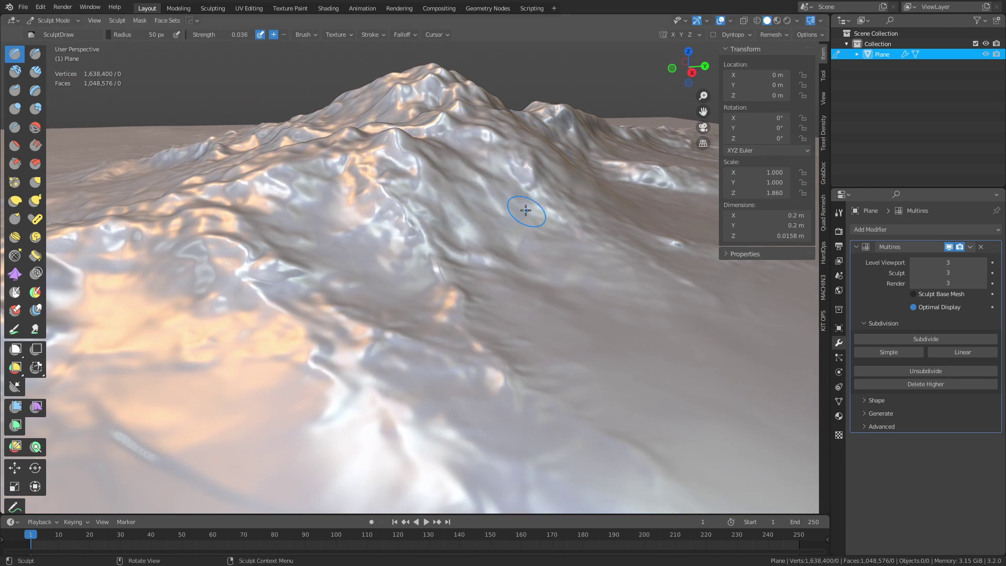
Set the brush strength to 0.121 and stamp the layered rock texture onto the mountain face.
{"action": "key", "text": "shift+f"}
{"action": "left_click", "coordinate": [462, 204]}
{"action": "mouse_move", "coordinate": [463, 192]}
{"action": "left_mouse_down"}
{"action": "mouse_move", "coordinate": [267, 317]}
{"action": "mouse_move", "coordinate": [420, 220]}
{"action": "mouse_move", "coordinate": [361, 262]}
{"action": "mouse_move", "coordinate": [437, 223]}
{"action": "mouse_move", "coordinate": [326, 290]}
{"action": "mouse_move", "coordinate": [310, 305]}
{"action": "mouse_move", "coordinate": [326, 321]}
{"action": "left_mouse_up"}
{"action": "mouse_move", "coordinate": [545, 220]}
{"action": "middle_mouse_down", "text": "shift"}
{"action": "mouse_move", "coordinate": [456, 274]}
{"action": "mouse_move", "coordinate": [456, 254]}
{"action": "middle_mouse_up", "text": "shift"}
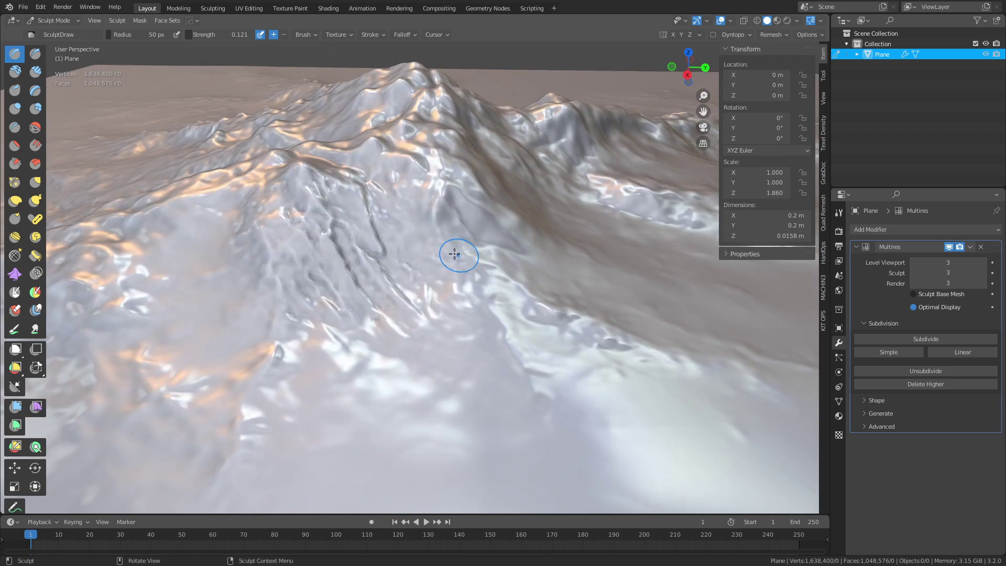
Select the Rock_Brush_1 image as the brush texture and set the brush strength to 0.418.
{"action": "left_click", "coordinate": [335, 34]}
{"action": "left_click", "coordinate": [338, 94]}
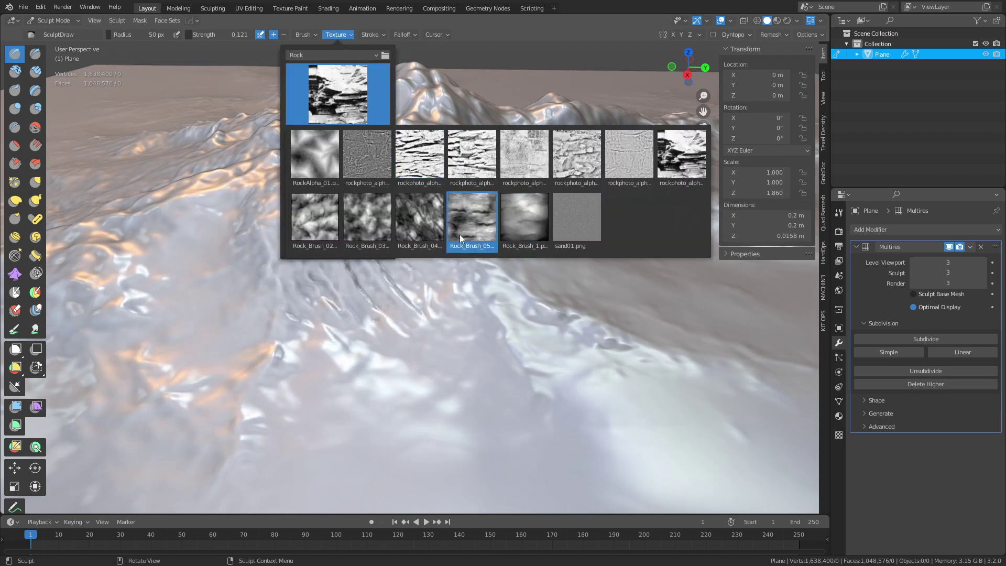
{"action": "left_click", "coordinate": [528, 217]}
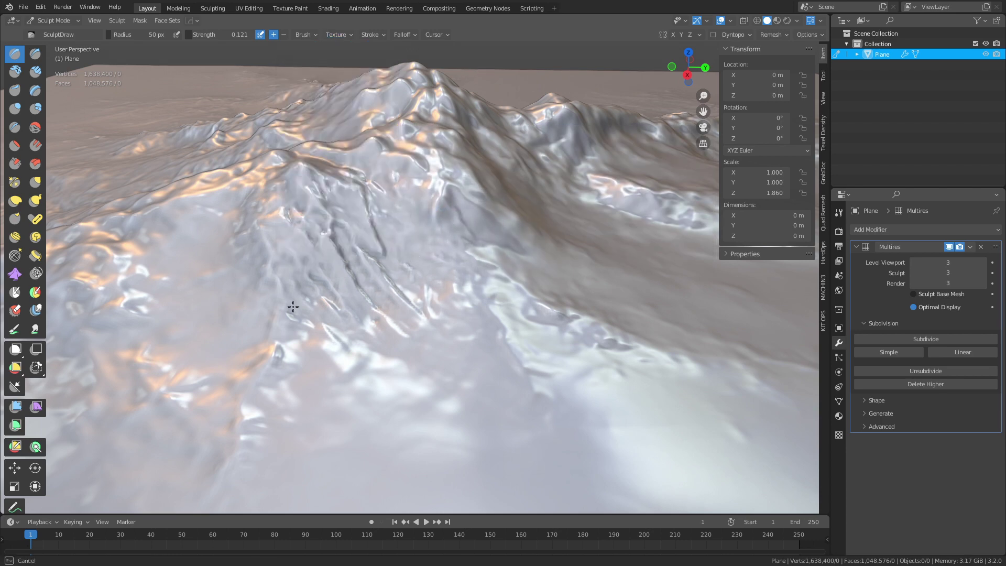
{"action": "key", "text": "shift+f"}
{"action": "left_click", "coordinate": [391, 263]}
Stamp the Rock_Brush_1 texture over the steep slopes beneath the mountain ridge with anchored strokes.
{"action": "left_click_drag", "start_coordinate": [444, 229], "coordinate": [313, 309]}
{"action": "middle_click_drag", "start_coordinate": [278, 333], "coordinate": [507, 272]}
{"action": "mouse_move", "coordinate": [498, 277]}
{"action": "left_mouse_down"}
{"action": "mouse_move", "coordinate": [434, 314]}
{"action": "mouse_move", "coordinate": [411, 366]}
{"action": "mouse_move", "coordinate": [416, 390]}
{"action": "left_mouse_up"}
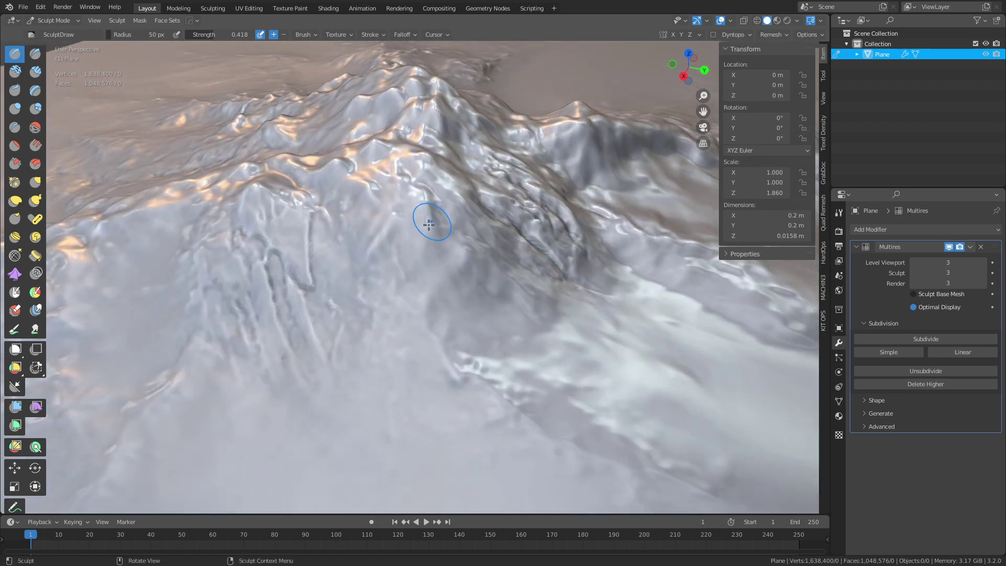
{"action": "left_click_drag", "start_coordinate": [427, 212], "coordinate": [343, 273]}
Set the brush falloff to Constant and the strength to 0.345, try a rock stamp on the slope and undo it.
{"action": "left_click", "coordinate": [404, 34]}
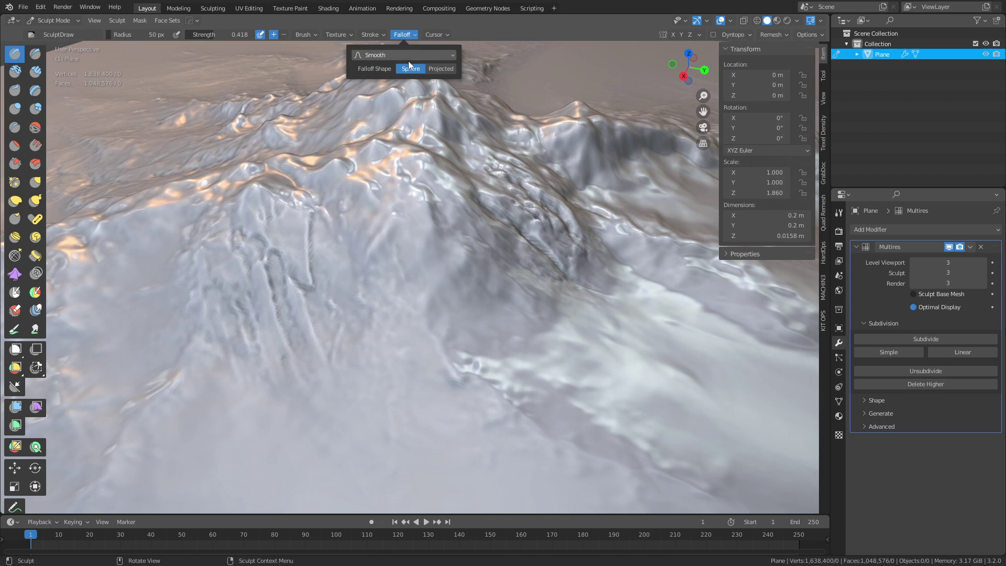
{"action": "left_click", "coordinate": [407, 54]}
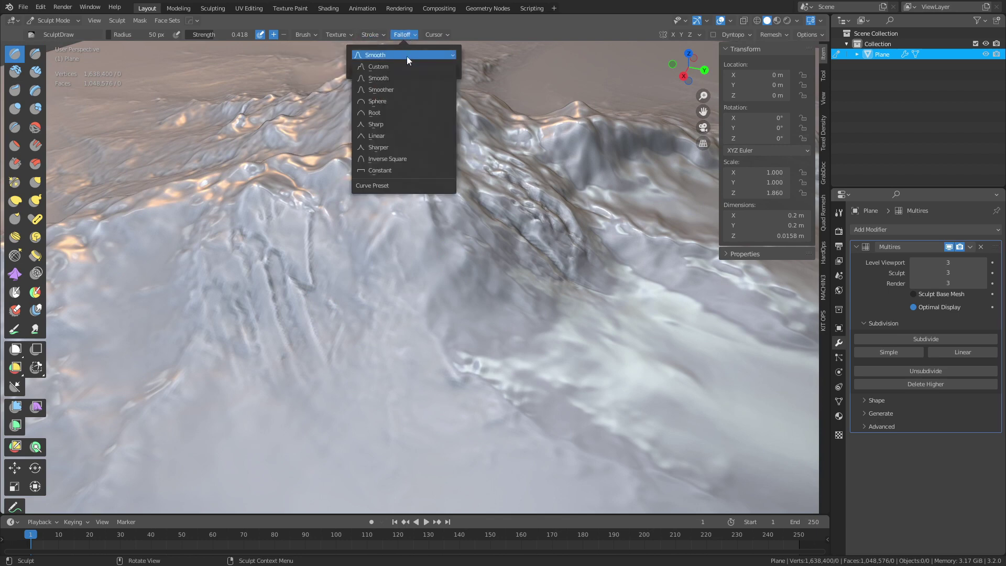
{"action": "left_click", "coordinate": [388, 170]}
{"action": "key", "text": "shift+f"}
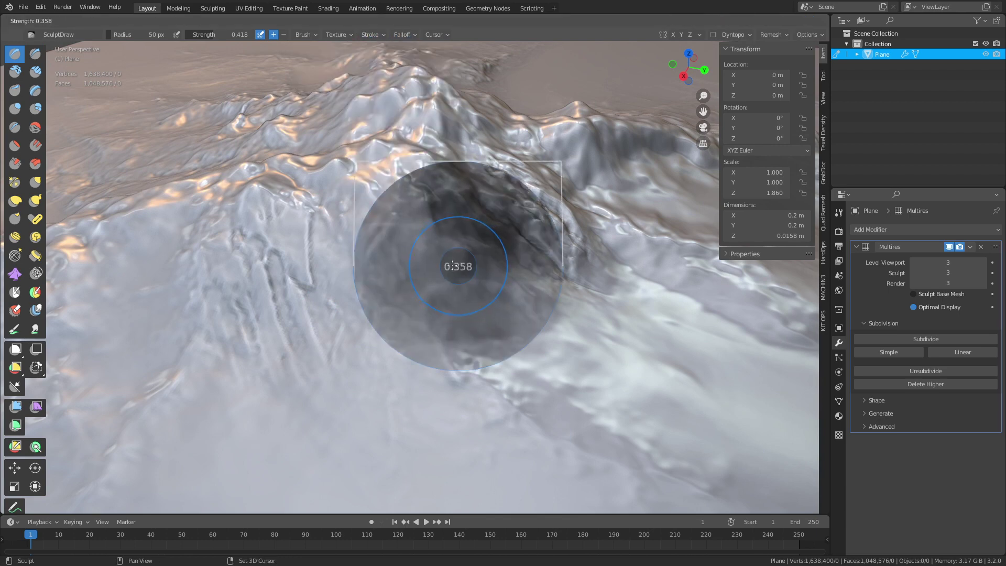
{"action": "left_click", "coordinate": [440, 265]}
{"action": "left_click_drag", "start_coordinate": [440, 266], "coordinate": [359, 281]}
{"action": "key", "text": "ctrl+z"}
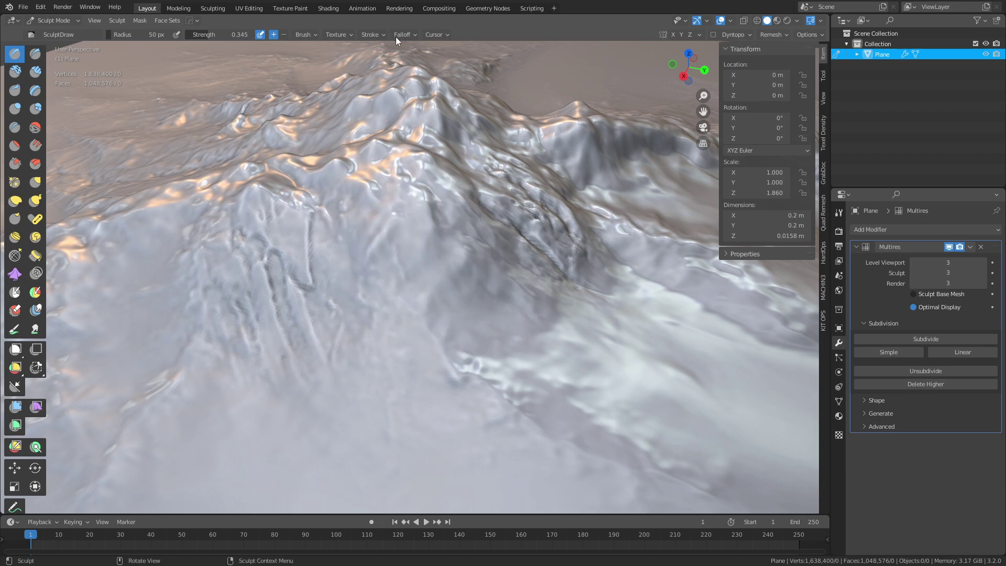
Set the brush falloff back to Smooth and stamp rock detail on the slope below the central ridge.
{"action": "left_click", "coordinate": [398, 34]}
{"action": "left_click", "coordinate": [402, 58]}
{"action": "left_click", "coordinate": [401, 78]}
{"action": "left_click_drag", "start_coordinate": [443, 272], "coordinate": [283, 366]}
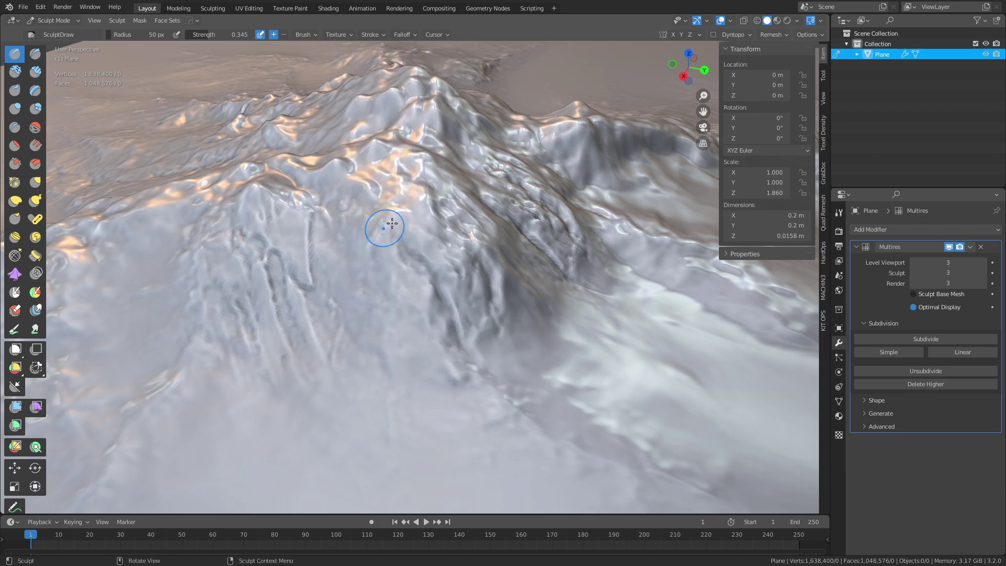
Stamp one more rock texture stroke down the mountain's steep upper slope.
{"action": "middle_click_drag", "start_coordinate": [437, 244], "coordinate": [467, 234]}
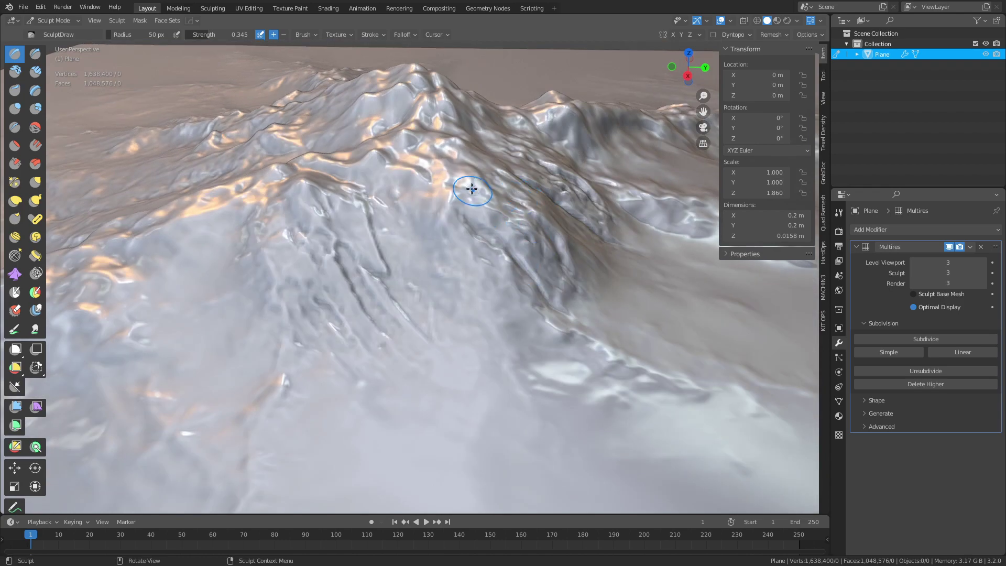
{"action": "mouse_move", "coordinate": [493, 173]}
{"action": "middle_mouse_down"}
{"action": "mouse_move", "coordinate": [479, 234]}
{"action": "mouse_move", "coordinate": [516, 231]}
{"action": "mouse_move", "coordinate": [461, 167]}
{"action": "middle_mouse_up"}
{"action": "mouse_move", "coordinate": [435, 128]}
{"action": "left_mouse_down"}
{"action": "mouse_move", "coordinate": [440, 197]}
{"action": "mouse_move", "coordinate": [554, 251]}
{"action": "mouse_move", "coordinate": [458, 263]}
{"action": "left_mouse_up"}
{"action": "mouse_move", "coordinate": [458, 263]}
{"action": "middle_mouse_down"}
{"action": "mouse_move", "coordinate": [451, 227]}
{"action": "mouse_move", "coordinate": [447, 304]}
{"action": "mouse_move", "coordinate": [416, 272]}
{"action": "middle_mouse_up"}
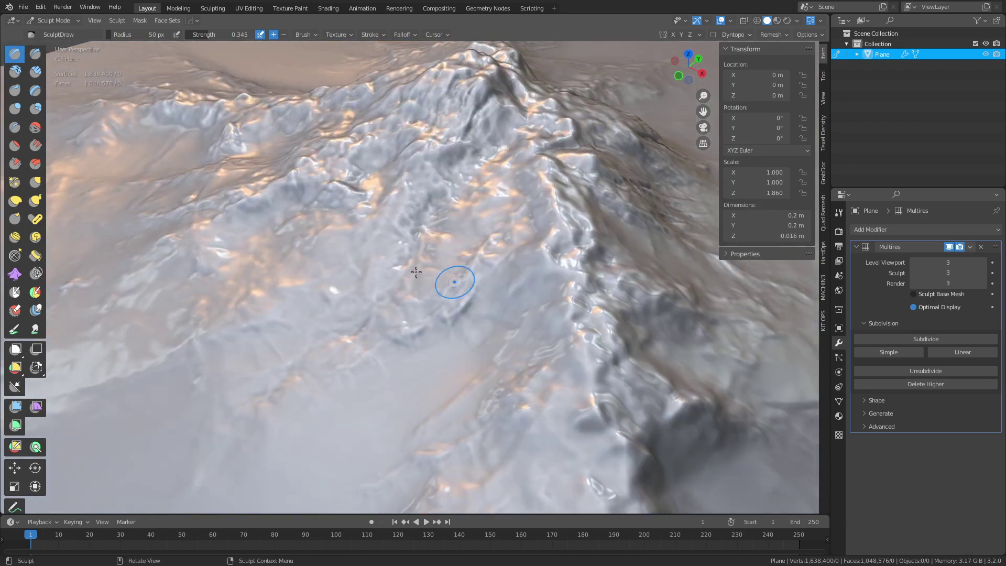
Switch to the Fill/Deepen brush with the sand01.png texture and a radius of 116 px.
{"action": "left_click", "coordinate": [36, 150]}
{"action": "left_click", "coordinate": [334, 35]}
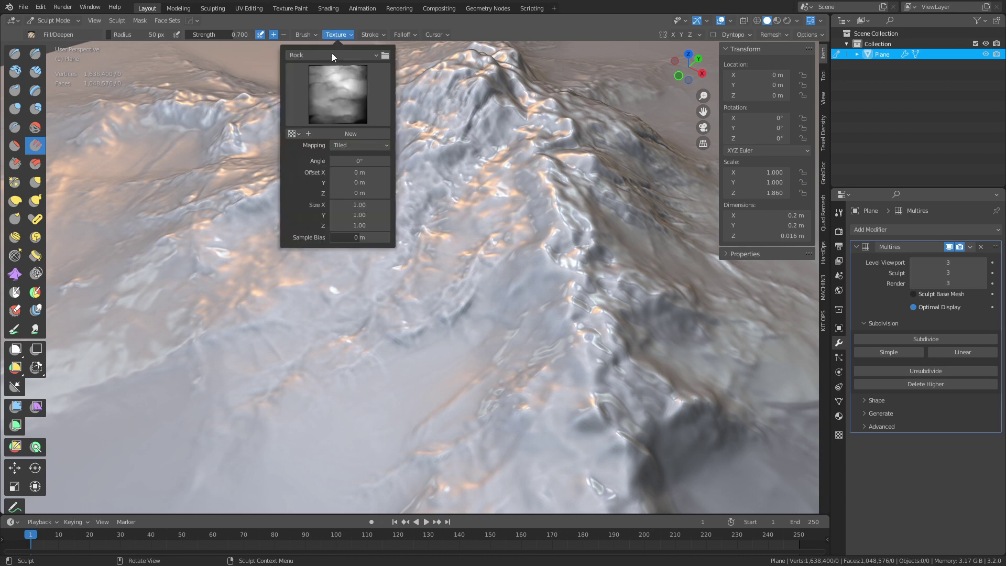
{"action": "left_click", "coordinate": [338, 79]}
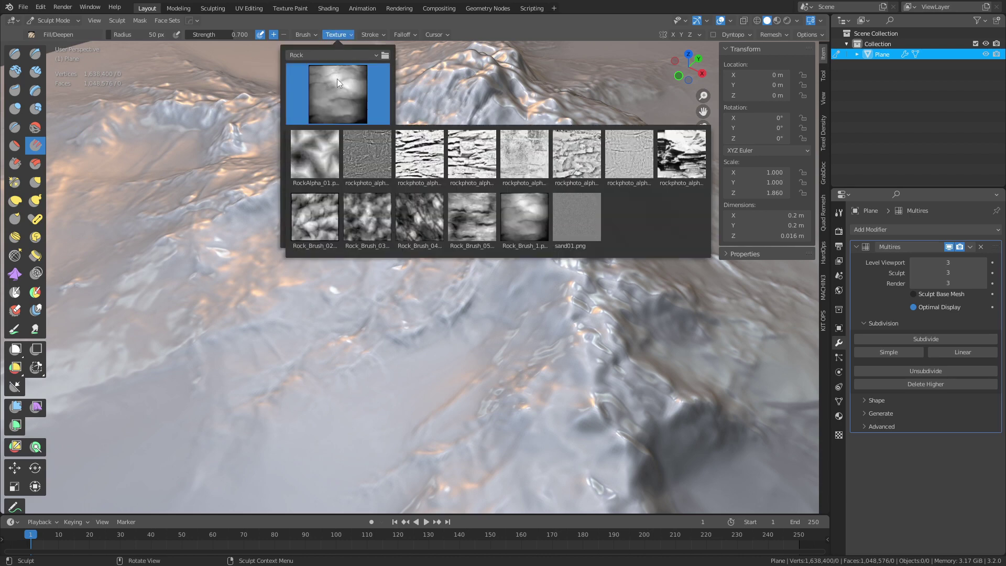
{"action": "left_click", "coordinate": [578, 228]}
{"action": "scroll", "coordinate": [410, 253], "scroll_direction": "up", "scroll_amount": 2}
{"action": "key", "text": "f"}
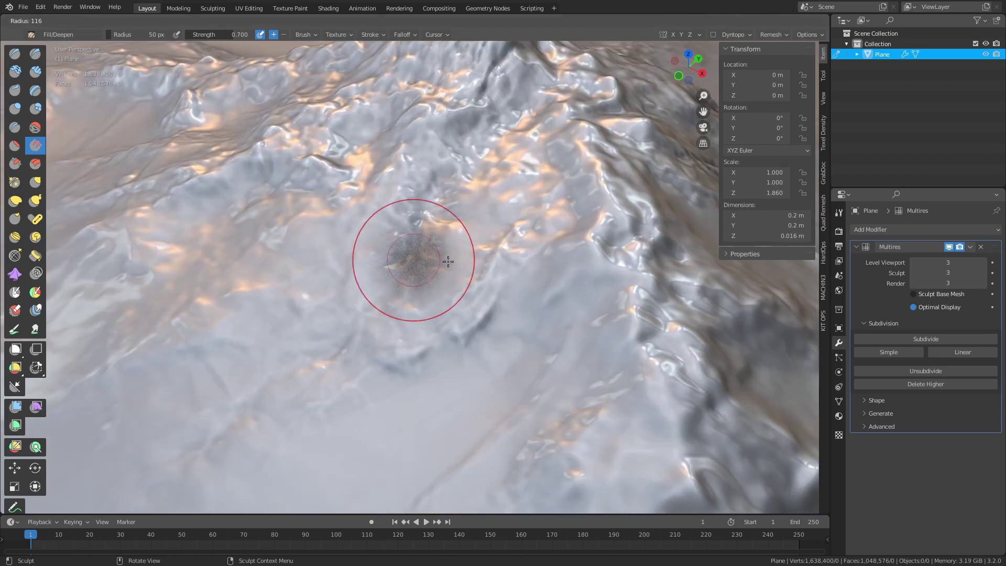
{"action": "left_click", "coordinate": [448, 261]}
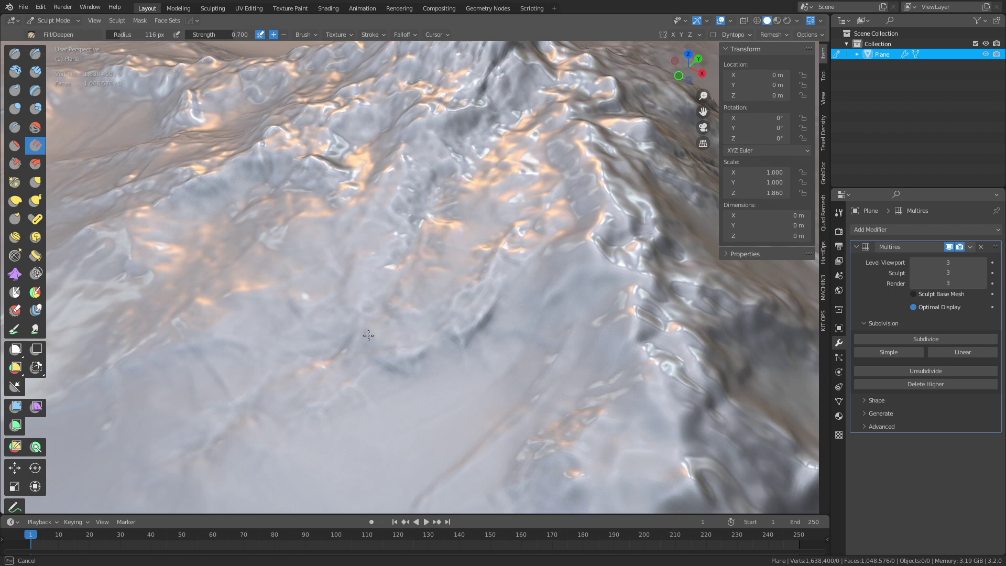
Brush sand texture into the hollows and lower slopes beneath the ridge with broad Fill strokes.
{"action": "left_click_drag", "start_coordinate": [242, 421], "coordinate": [476, 389]}
{"action": "middle_click_drag", "start_coordinate": [477, 388], "coordinate": [524, 378], "text": "shift"}
{"action": "left_click_drag", "start_coordinate": [265, 220], "coordinate": [195, 279]}
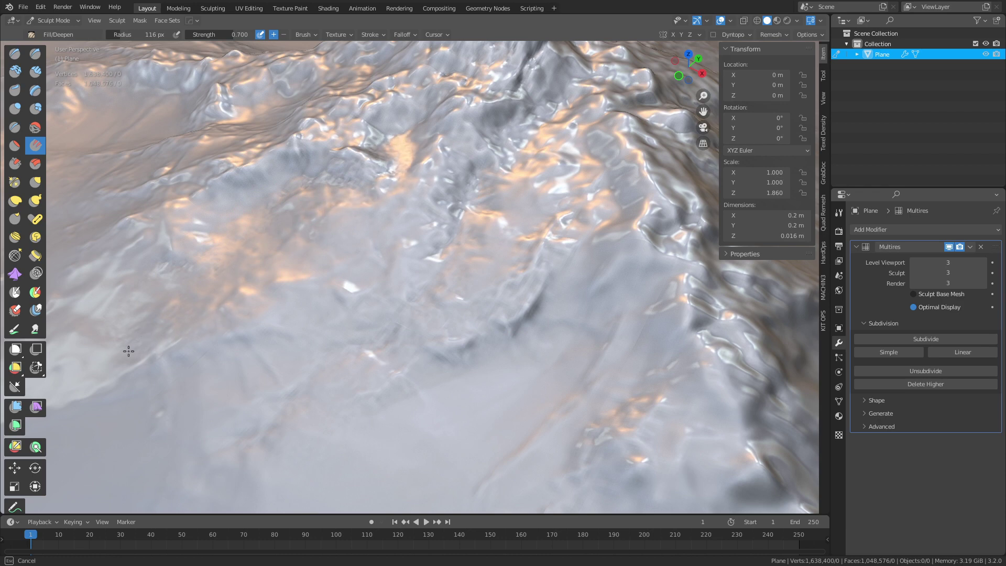
{"action": "middle_click_drag", "start_coordinate": [348, 288], "coordinate": [580, 258]}
Return the terrain to Object Mode, bring the whole mountain into view and deselect it.
{"action": "key", "text": "ctrl+Tab"}
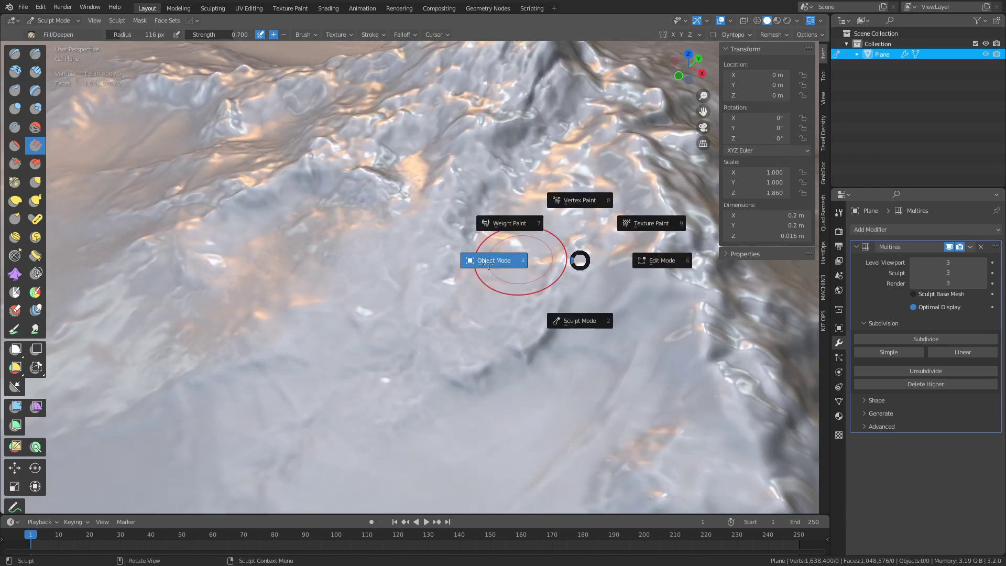
{"action": "left_click", "coordinate": [463, 281]}
{"action": "scroll", "coordinate": [458, 249], "scroll_direction": "down", "scroll_amount": 4}
{"action": "middle_click_drag", "start_coordinate": [457, 247], "coordinate": [305, 85]}
{"action": "left_click", "coordinate": [284, 90]}
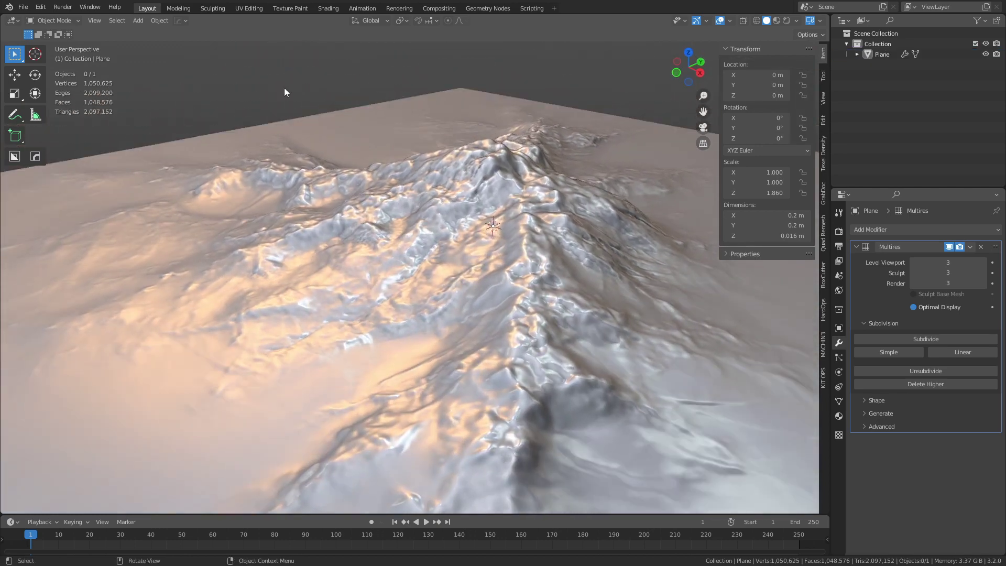
Open the finished desert scene file from the Desktop without saving the current terrain's changes.
{"action": "left_click", "coordinate": [26, 6]}
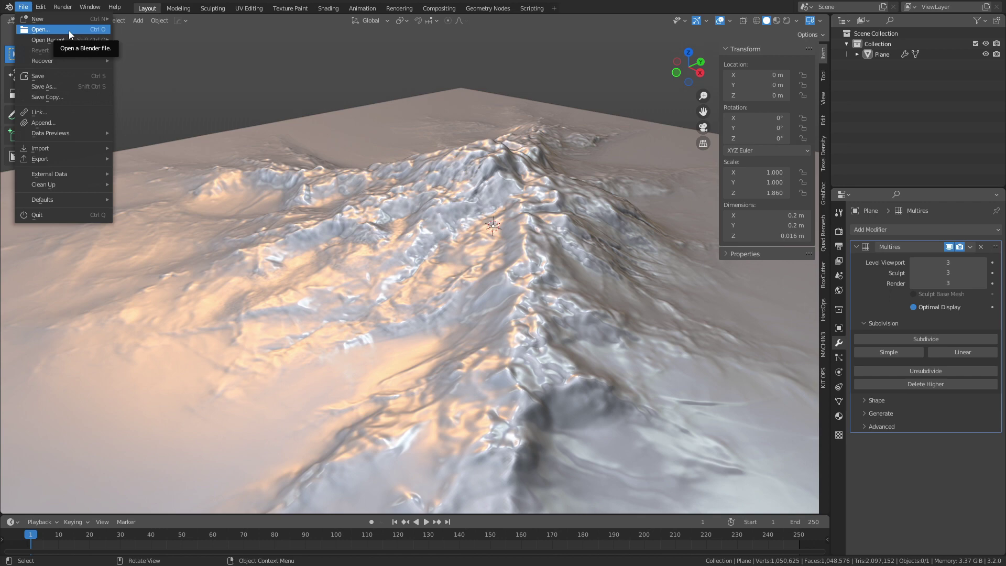
{"action": "left_click", "coordinate": [68, 30]}
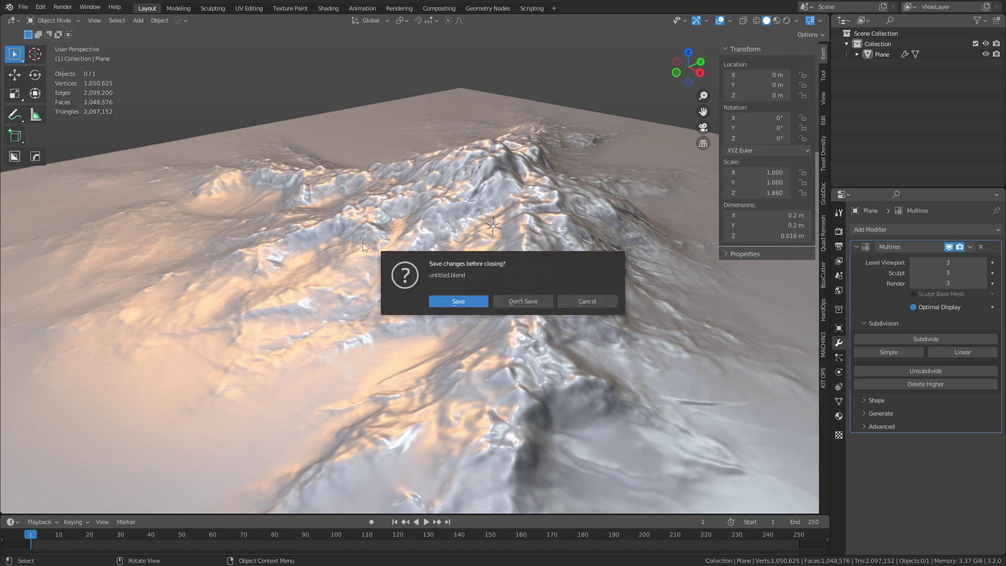
{"action": "left_click", "coordinate": [528, 304]}
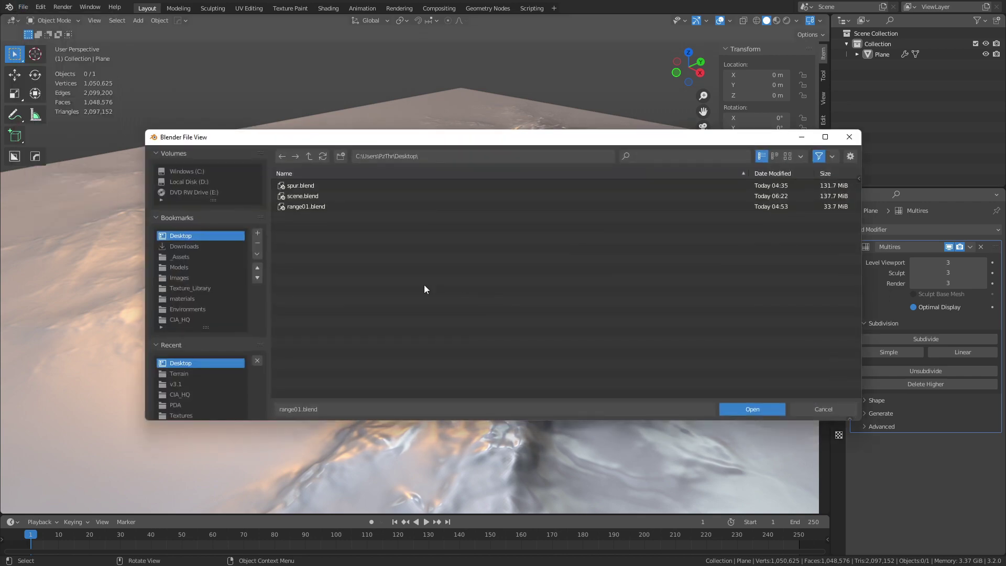
{"action": "double_click", "coordinate": [317, 208]}
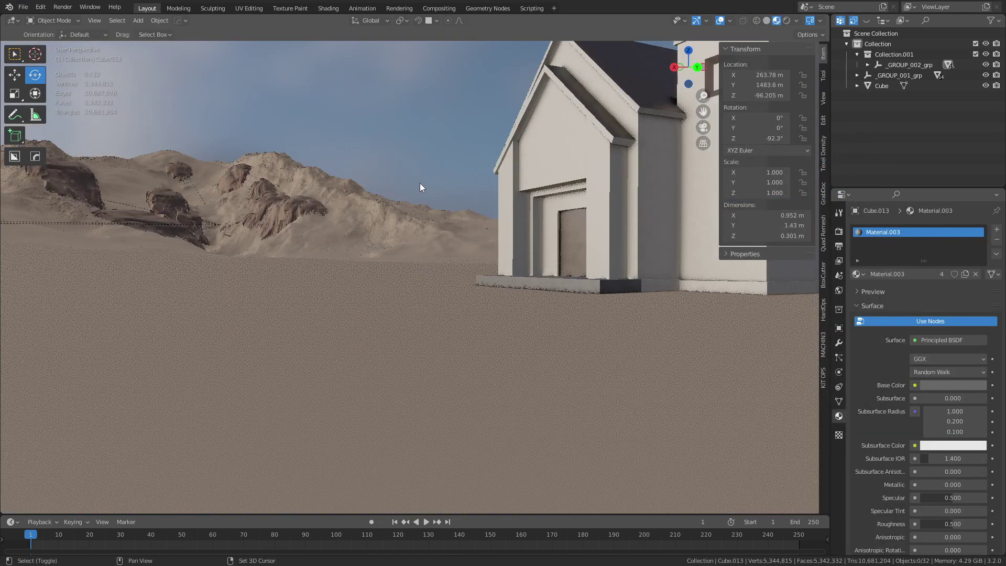
Walk around the desert scene to examine the house's scale against the distant rocky dunes.
{"action": "key", "text": "shift+grave"}
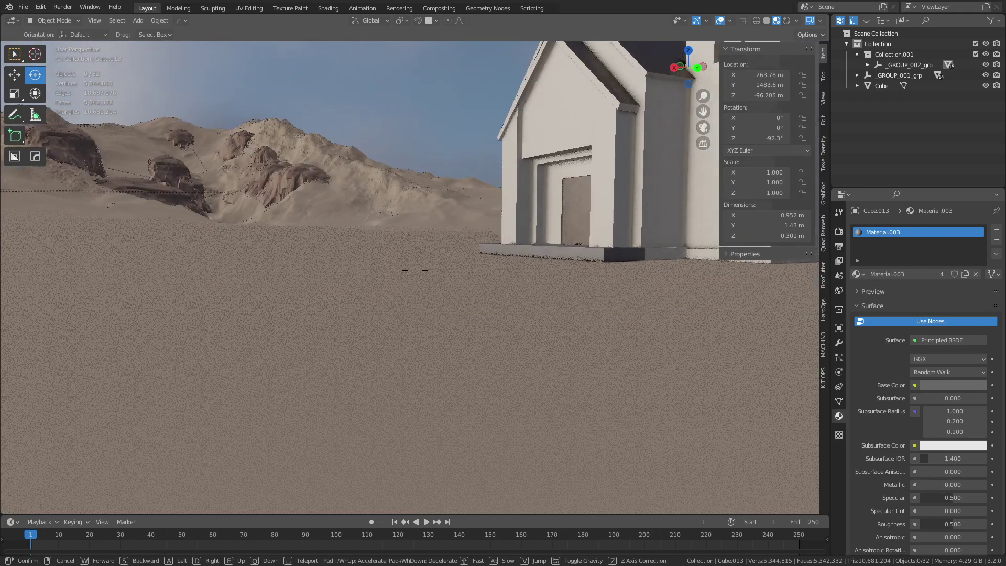
{"action": "key", "text": "s"}
{"action": "key", "text": "w"}
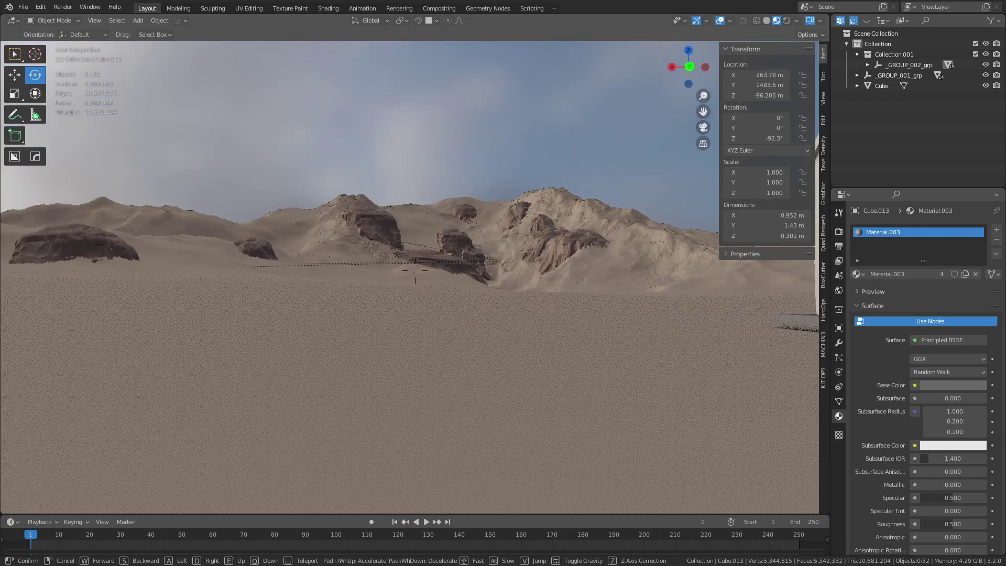
{"action": "key", "text": "s"}
{"action": "key", "text": "w"}
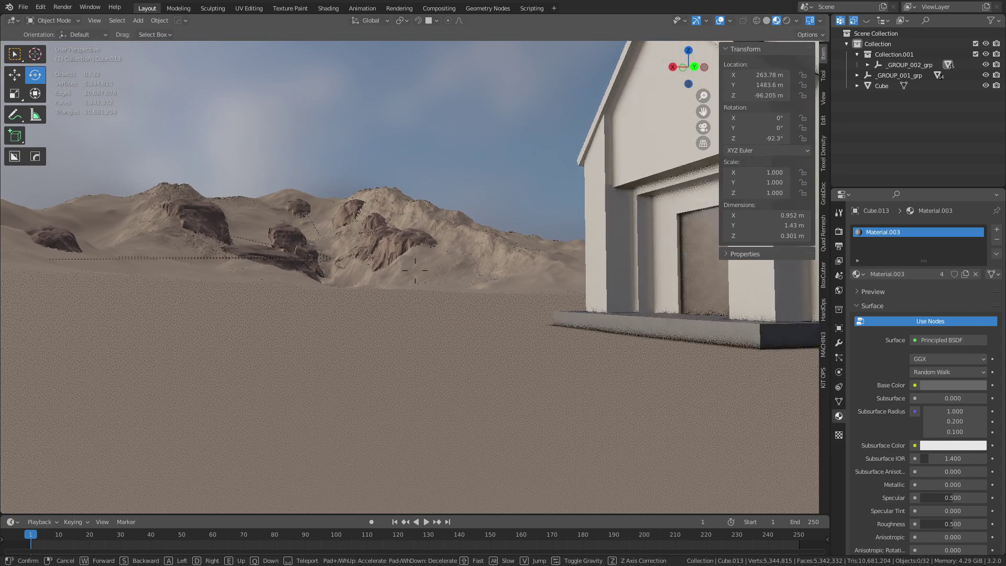
{"action": "left_click", "coordinate": [245, 286]}
{"action": "key", "text": "shift+grave"}
{"action": "key", "text": "w"}
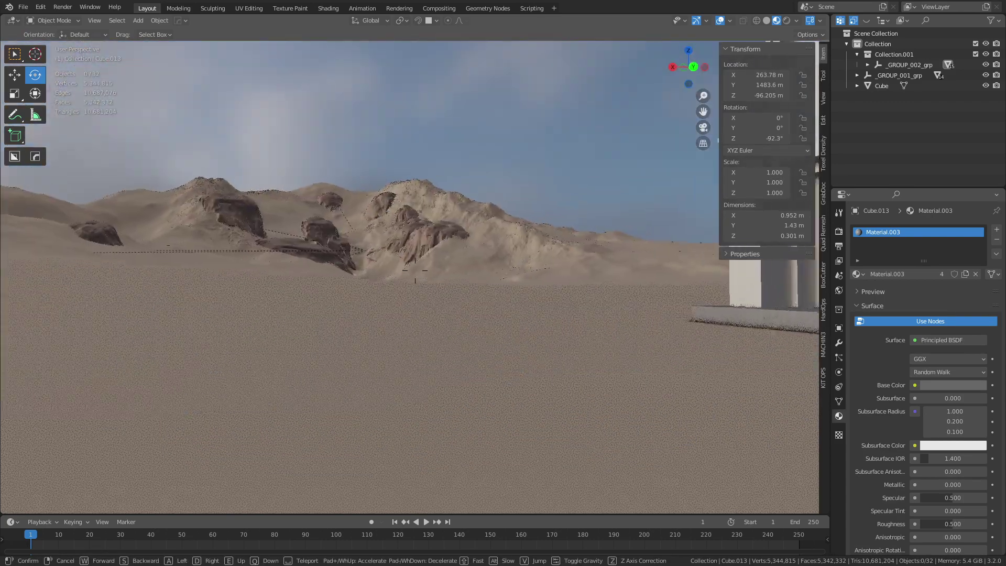
{"action": "key", "text": "w"}
{"action": "left_click", "coordinate": [415, 271]}
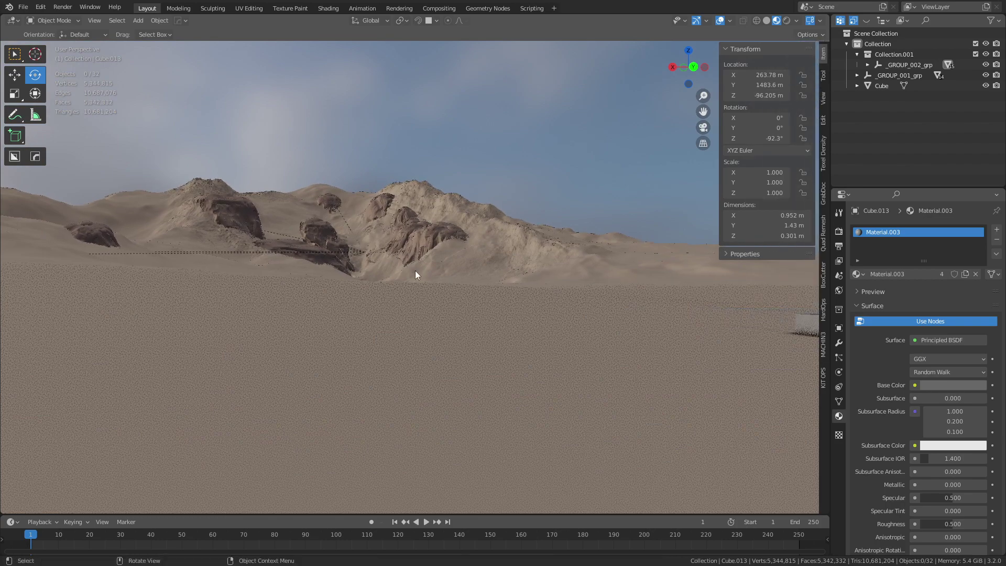
Frame the large ground plane and walk down into the valley to examine the rocks embedded in the sand.
{"action": "left_click", "coordinate": [372, 272]}
{"action": "key", "text": "f"}
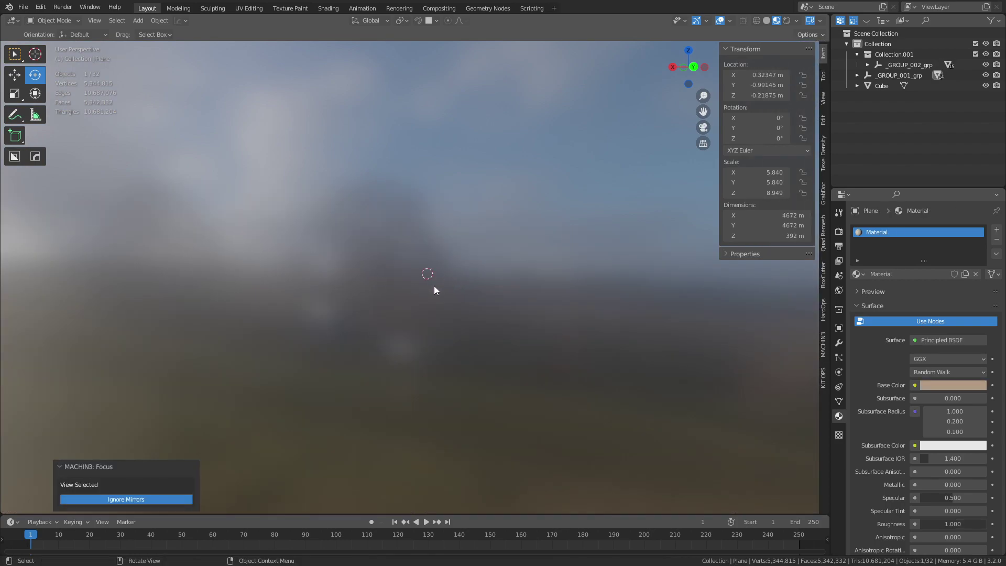
{"action": "mouse_move", "coordinate": [434, 285]}
{"action": "middle_mouse_down"}
{"action": "mouse_move", "coordinate": [432, 334]}
{"action": "mouse_move", "coordinate": [417, 131]}
{"action": "middle_mouse_up"}
{"action": "middle_click_drag", "start_coordinate": [469, 398], "coordinate": [457, 265], "text": "shift"}
{"action": "middle_click_drag", "start_coordinate": [492, 357], "coordinate": [465, 205], "text": "shift"}
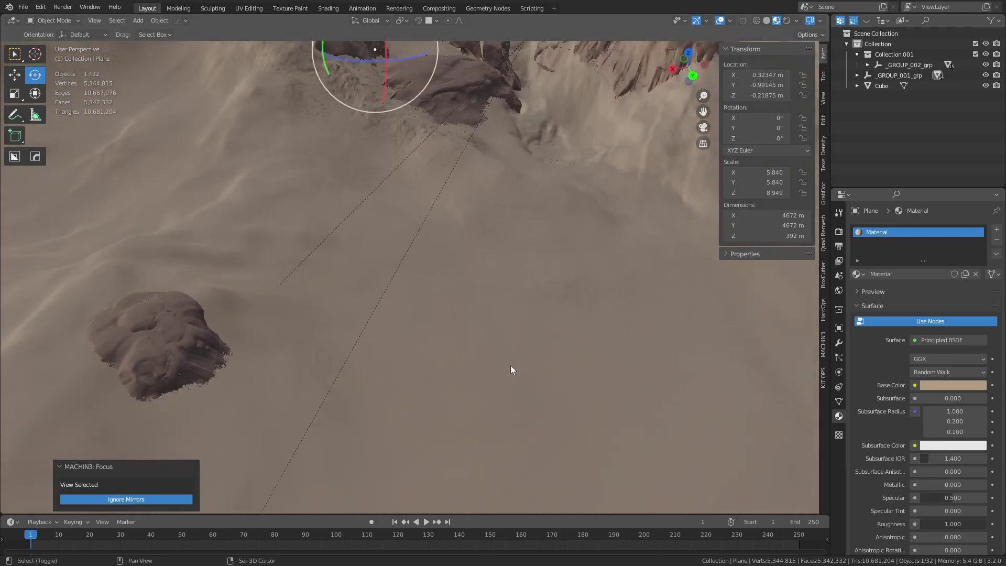
{"action": "left_click", "coordinate": [502, 156]}
{"action": "key", "text": "shift+grave"}
{"action": "key", "text": "w"}
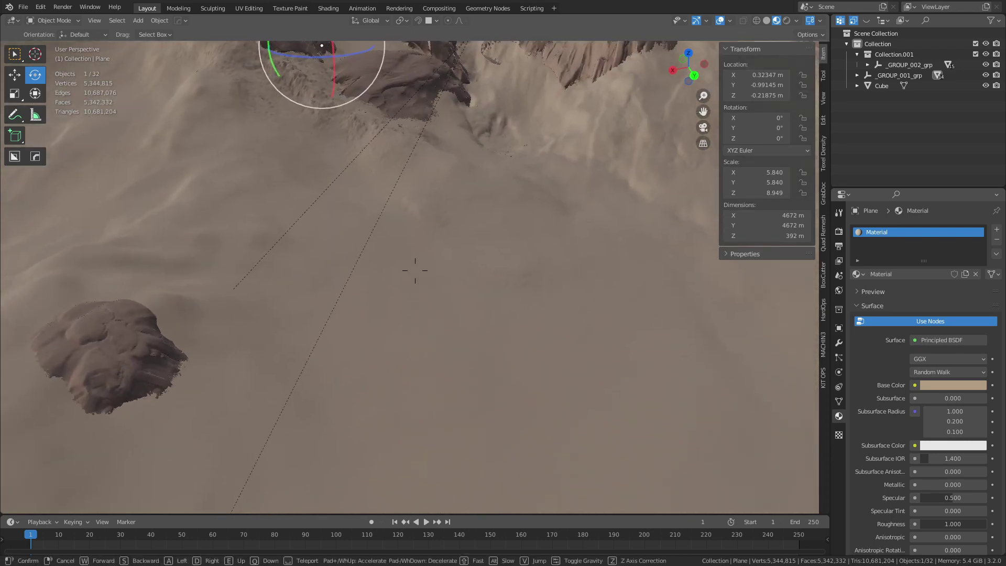
{"action": "key", "text": "space"}
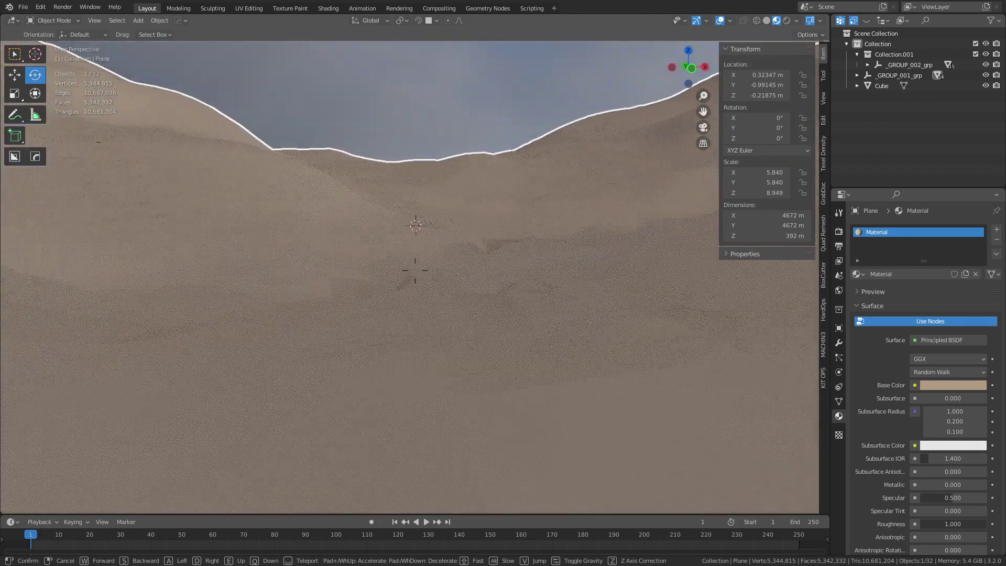
{"action": "key", "text": "w"}
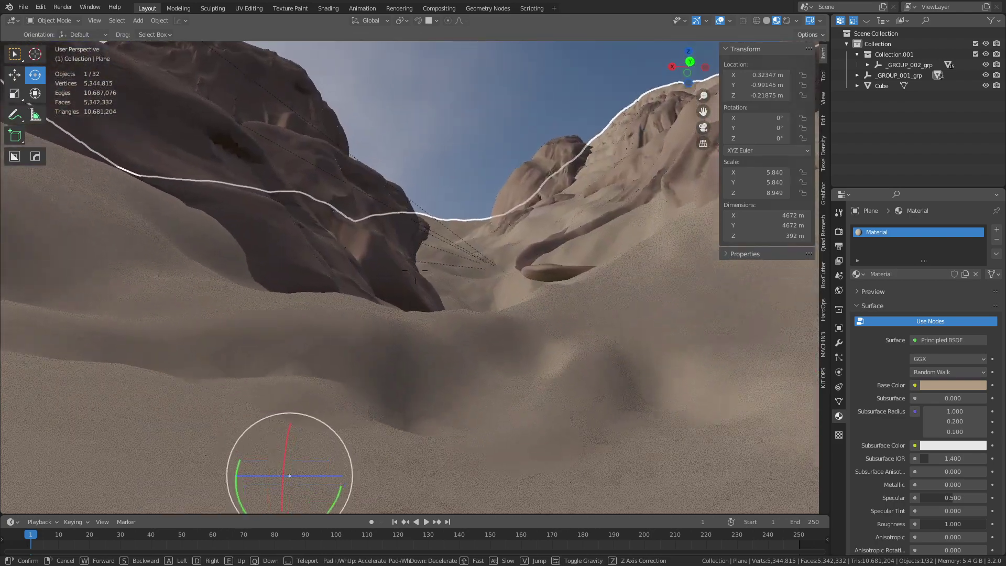
{"action": "left_click", "coordinate": [402, 228]}
{"action": "left_click", "coordinate": [430, 198]}
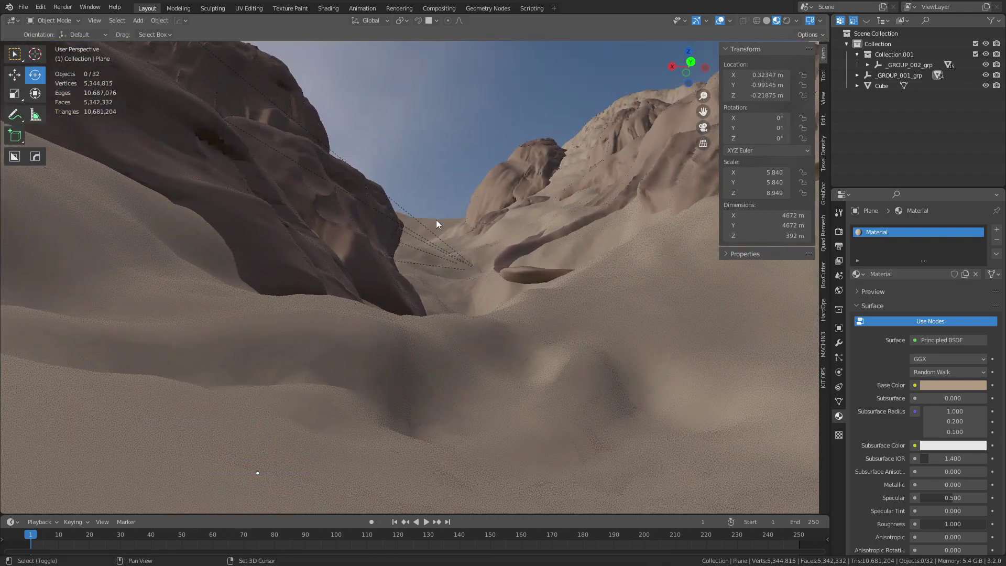
Lower the rock on the valley's sunlit side by 0.081 m along Z, rotate it to 11.4°, 0.812°, 246°, and deselect it.
{"action": "key", "text": "shift+grave"}
{"action": "left_click", "coordinate": [486, 260]}
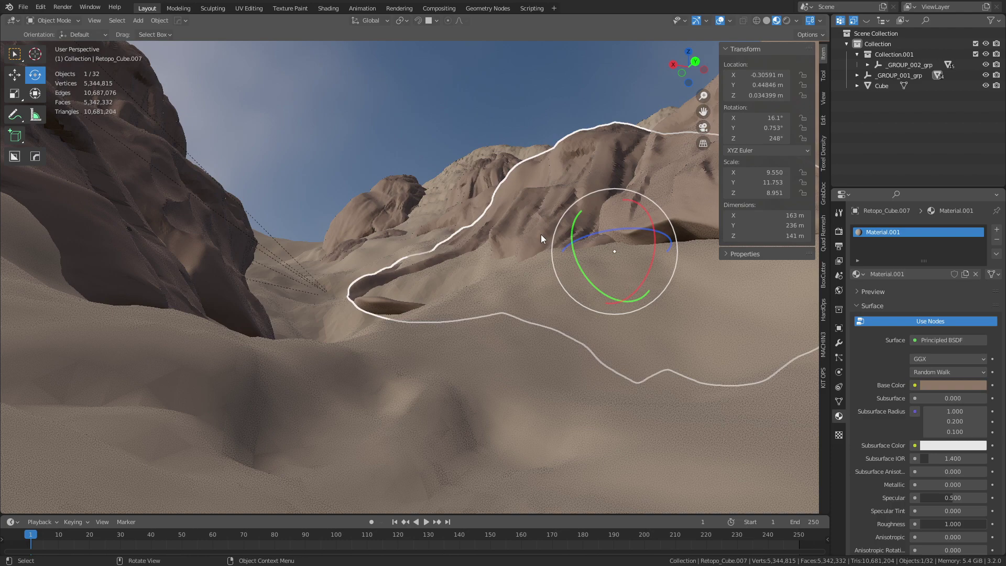
{"action": "key", "text": "g"}
{"action": "key", "text": "z"}
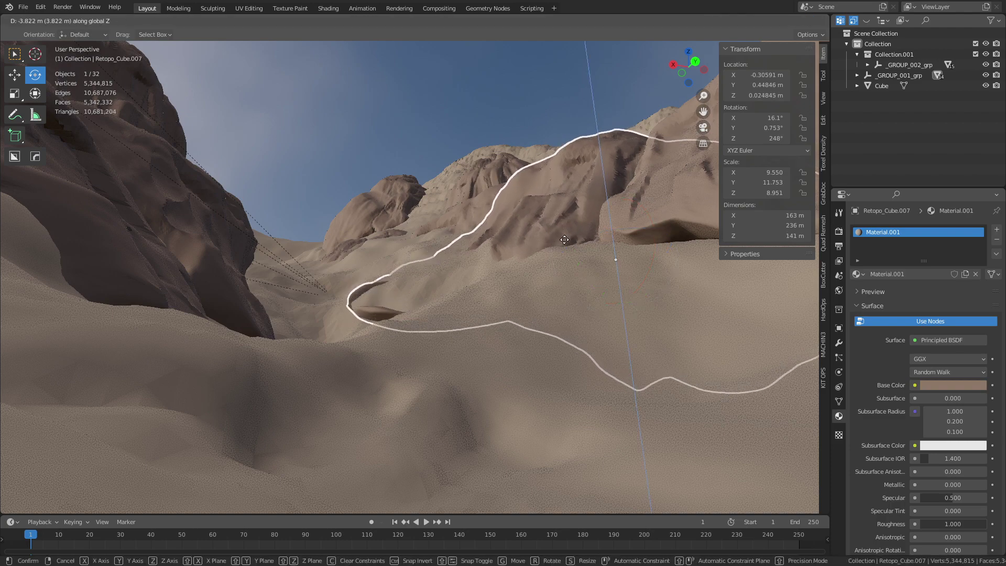
{"action": "left_click", "coordinate": [571, 231]}
{"action": "key", "text": "r"}
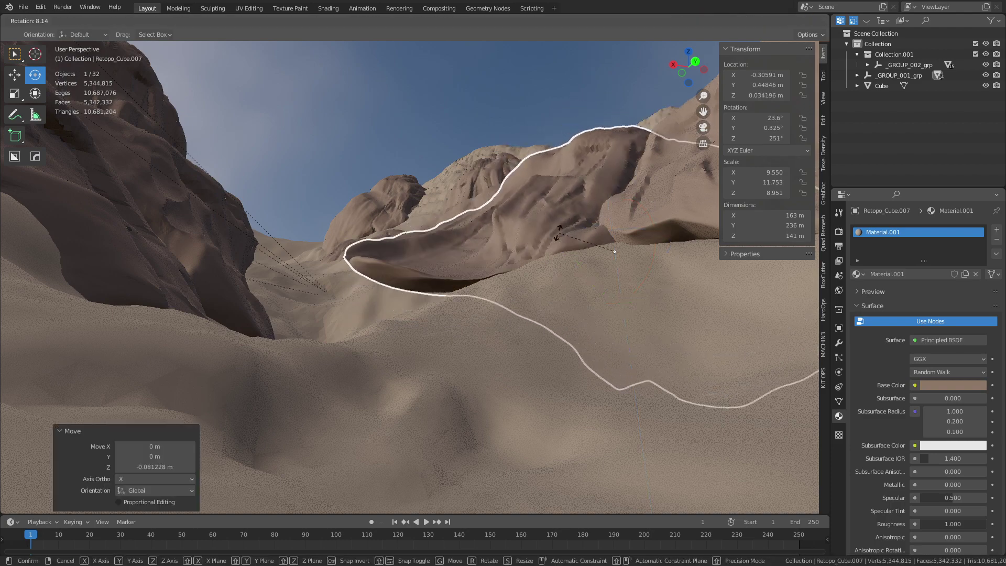
{"action": "left_click", "coordinate": [551, 246]}
{"action": "key", "text": "alt+a"}
{"action": "key", "text": "shift+grave"}
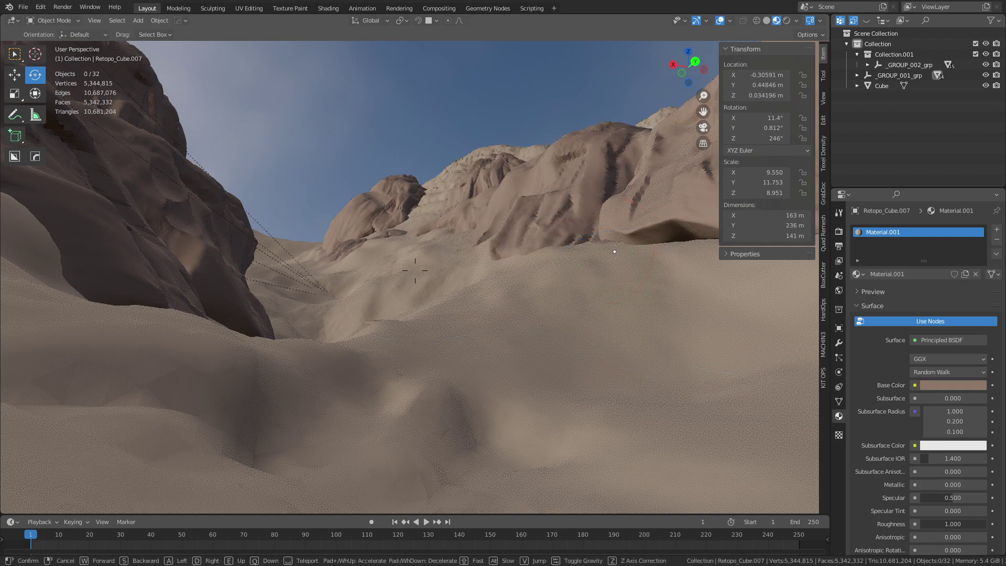
{"action": "key", "text": "e"}
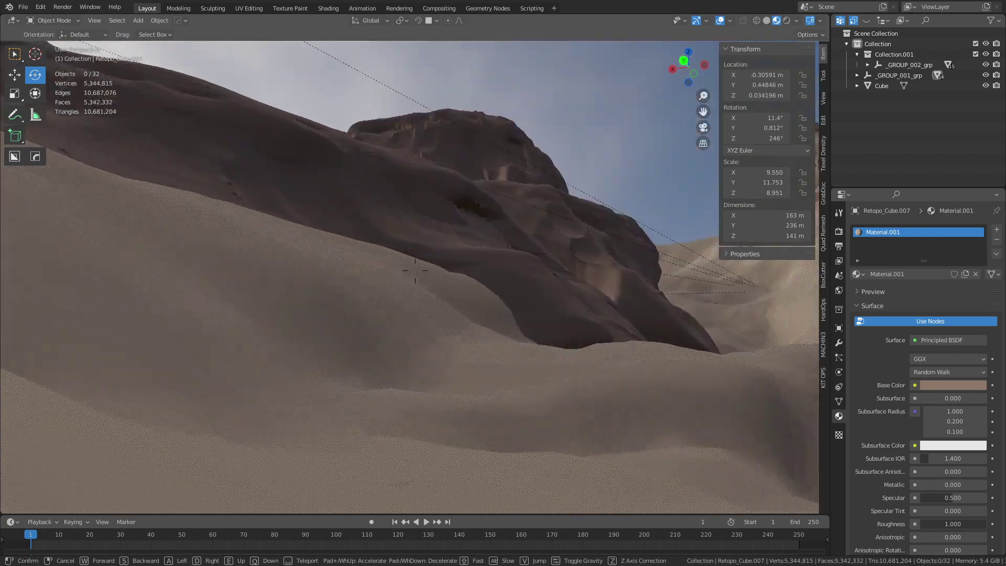
{"action": "left_click", "coordinate": [415, 271]}
{"action": "left_click", "coordinate": [352, 219]}
{"action": "key", "text": "g"}
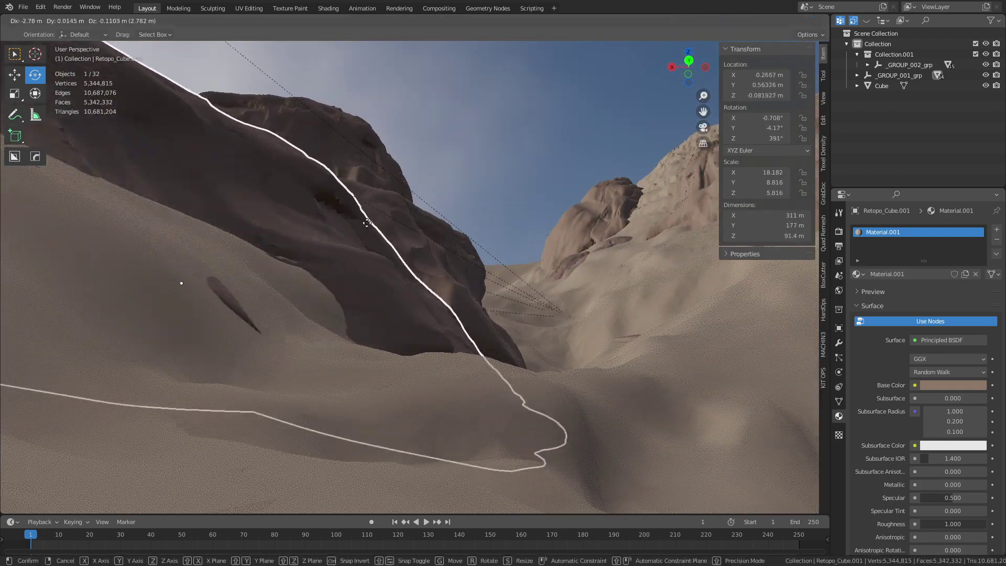
{"action": "right_click", "coordinate": [367, 223]}
{"action": "key", "text": "g"}
{"action": "right_click", "coordinate": [579, 301]}
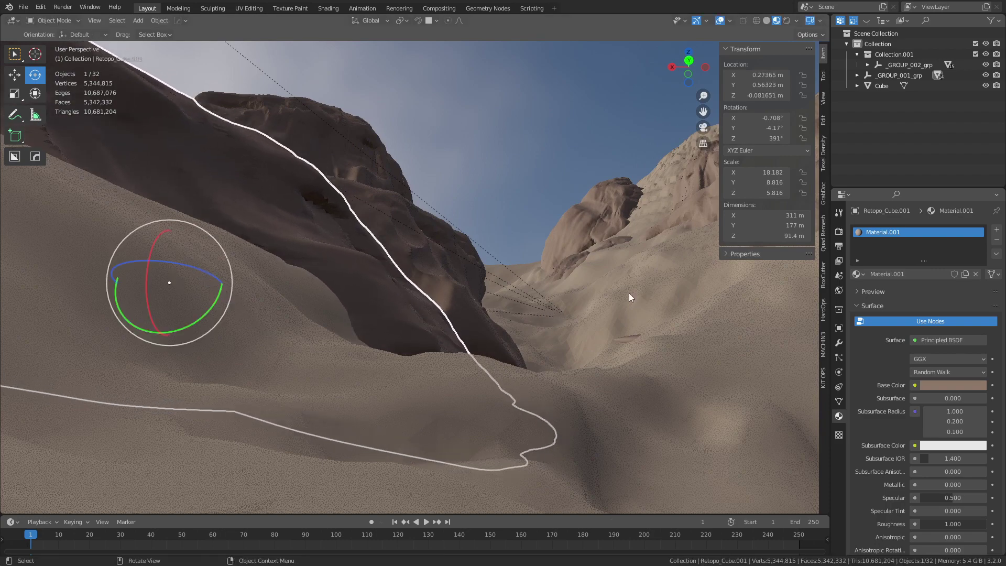
{"action": "left_click", "coordinate": [542, 147]}
Walk along the valley to examine how the rock formations on its sunlit side blend into the dunes.
{"action": "key", "text": "shift+grave"}
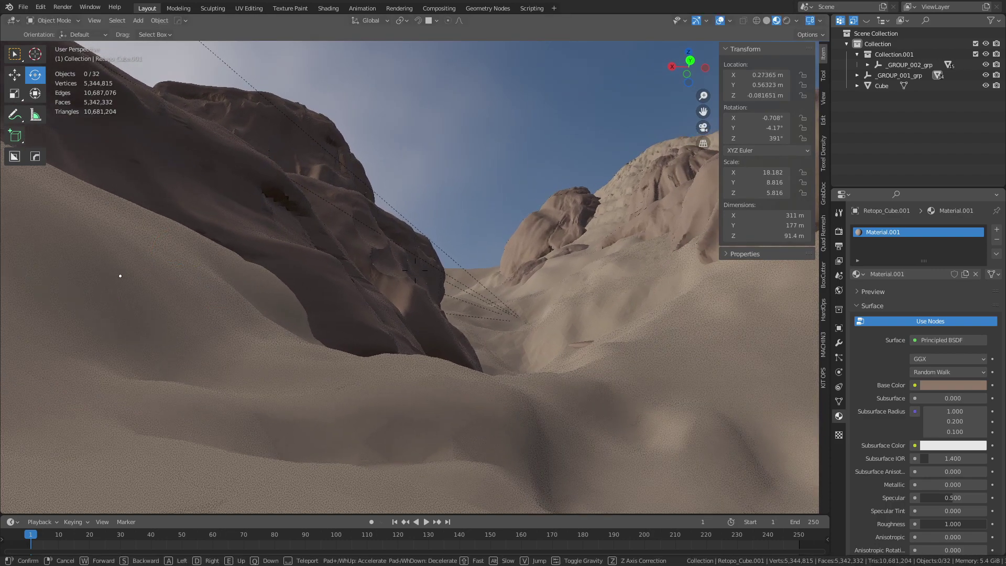
{"action": "key", "text": "a"}
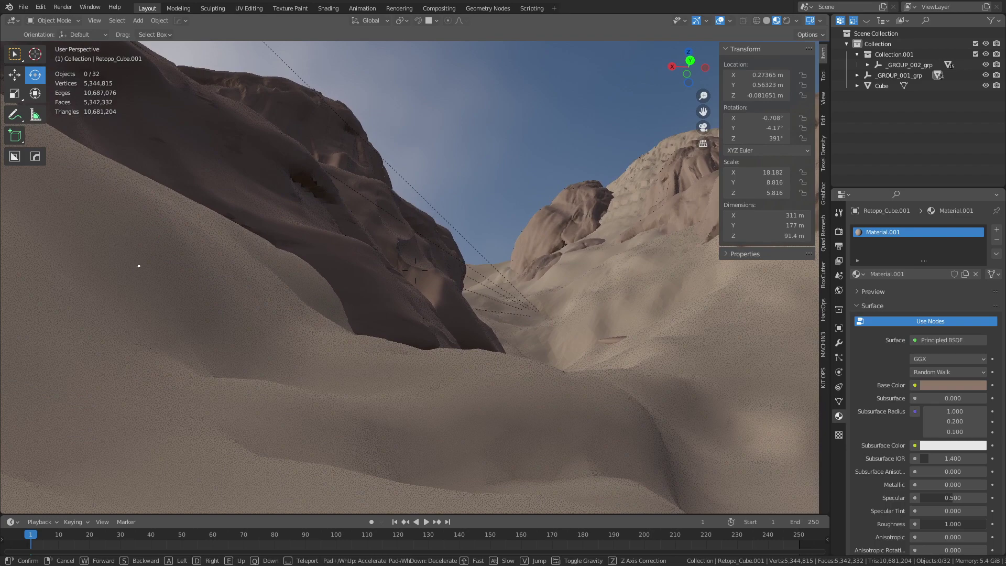
{"action": "key", "text": "a"}
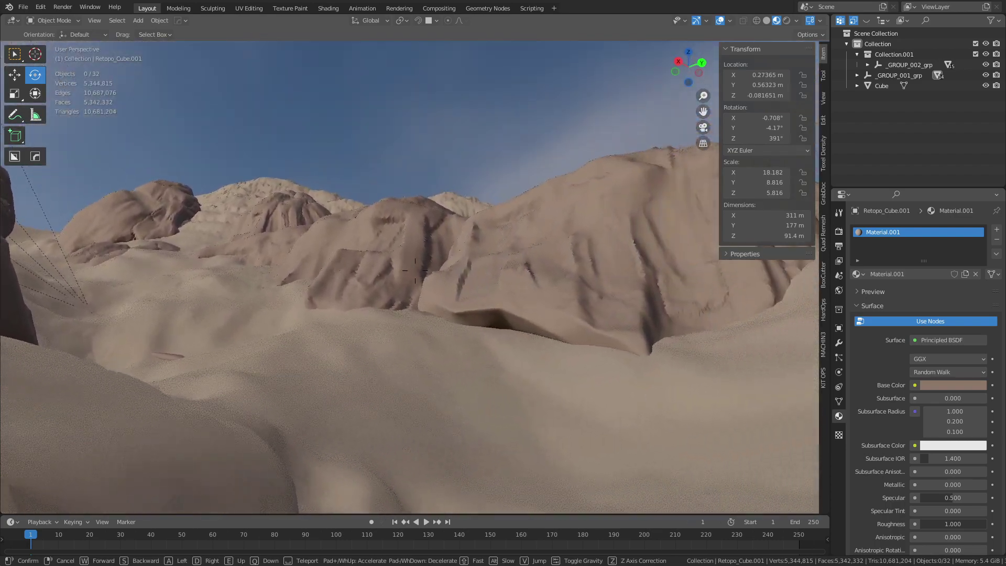
{"action": "key", "text": "w"}
{"action": "left_click", "coordinate": [416, 270]}
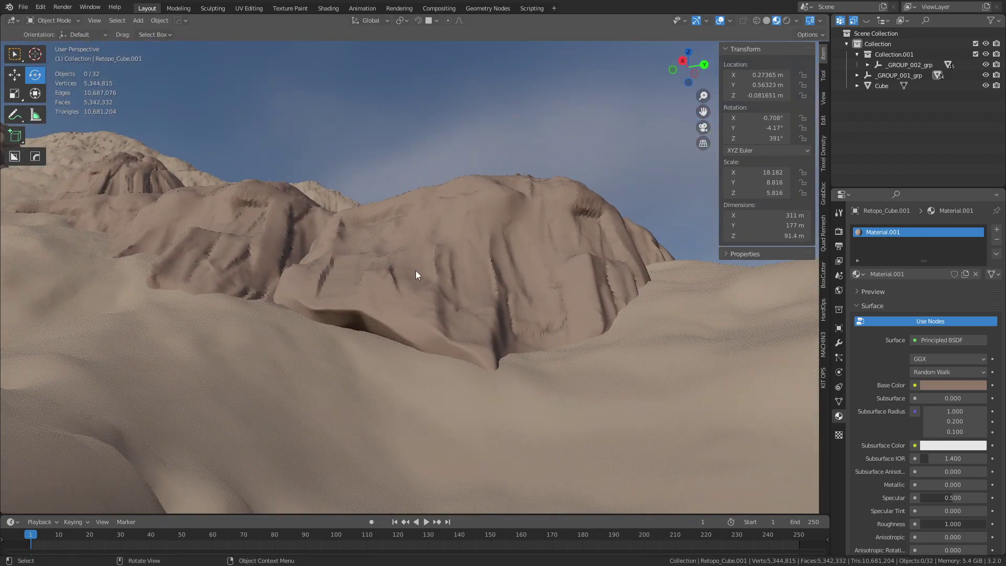
Lower the large rock beside the valley by about 0.262 m along Z, rotate it 7.85° about the global Y axis, and deselect it.
{"action": "left_click", "coordinate": [469, 266]}
{"action": "key", "text": "g"}
{"action": "key", "text": "z"}
{"action": "left_click", "coordinate": [470, 266]}
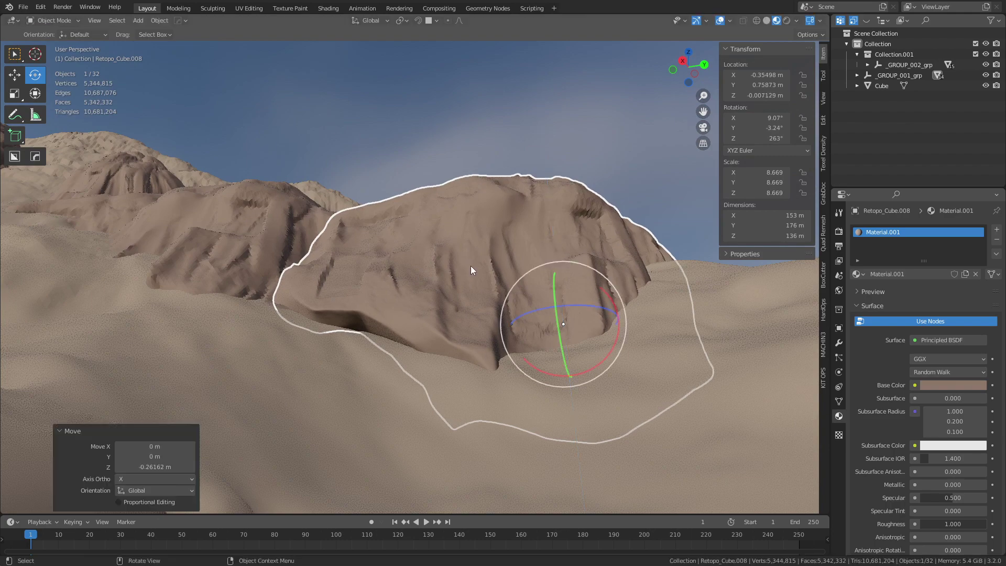
{"action": "key", "text": "r"}
{"action": "key", "text": "y"}
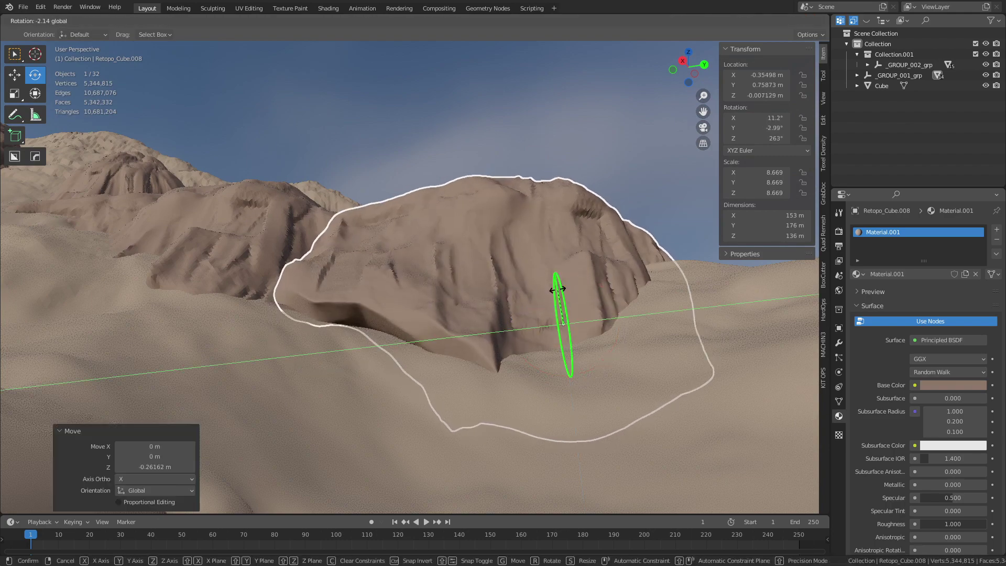
{"action": "left_click", "coordinate": [545, 268]}
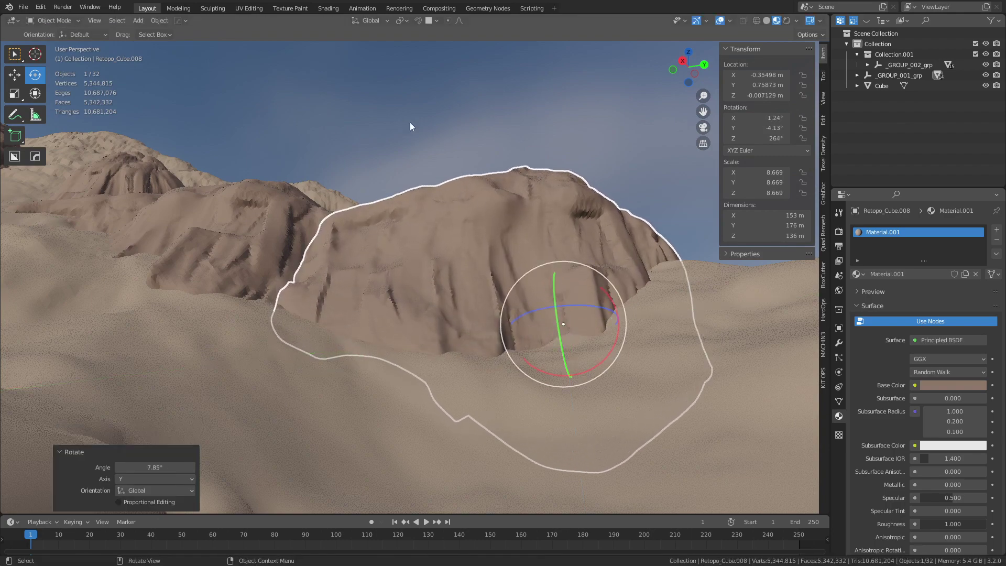
{"action": "left_click", "coordinate": [410, 121]}
Walk forward over the sand into the valley to examine how the adjusted rock sits among the dunes.
{"action": "key", "text": "shift+grave"}
{"action": "key", "text": "w"}
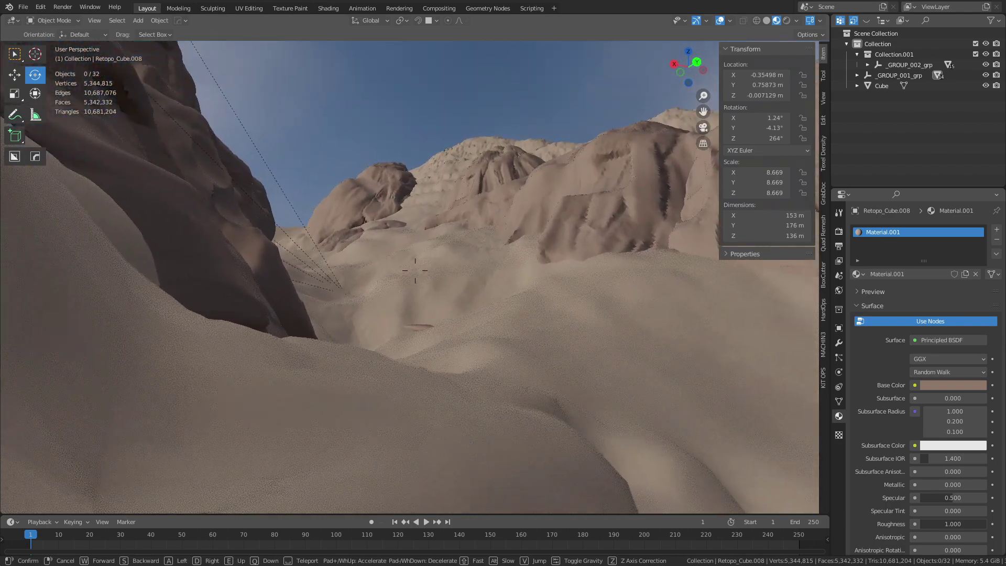
{"action": "key", "text": "w"}
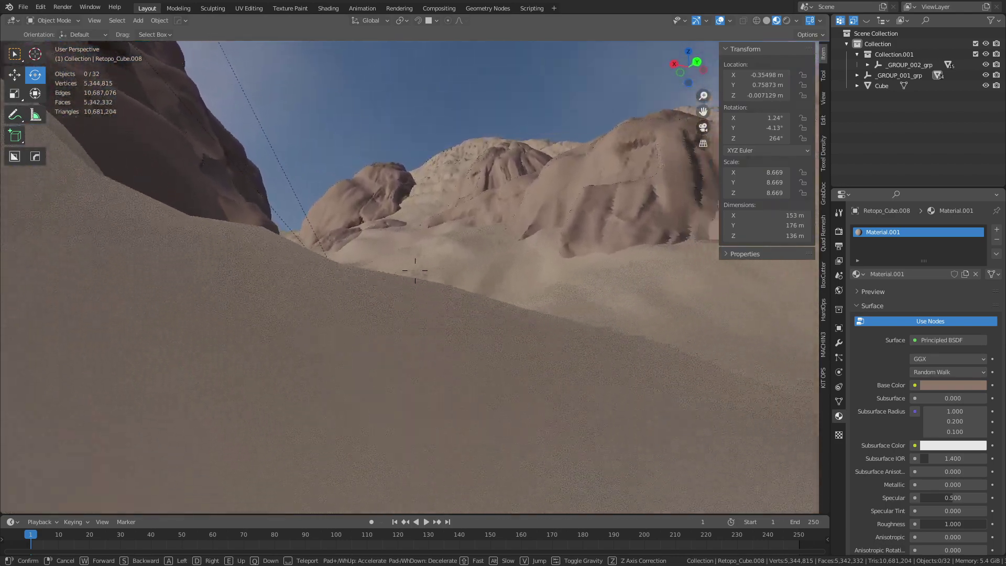
{"action": "key", "text": "w"}
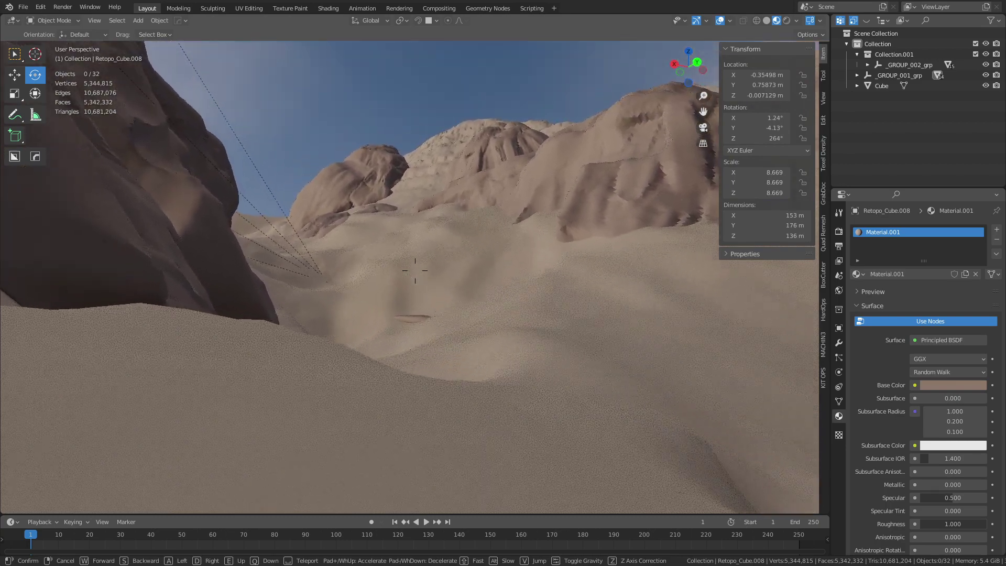
{"action": "left_click", "coordinate": [416, 271]}
Frame the front of the distant church, deselect it, and back away to view the whole building against the rocky dunes.
{"action": "middle_click_drag", "start_coordinate": [416, 270], "coordinate": [436, 305]}
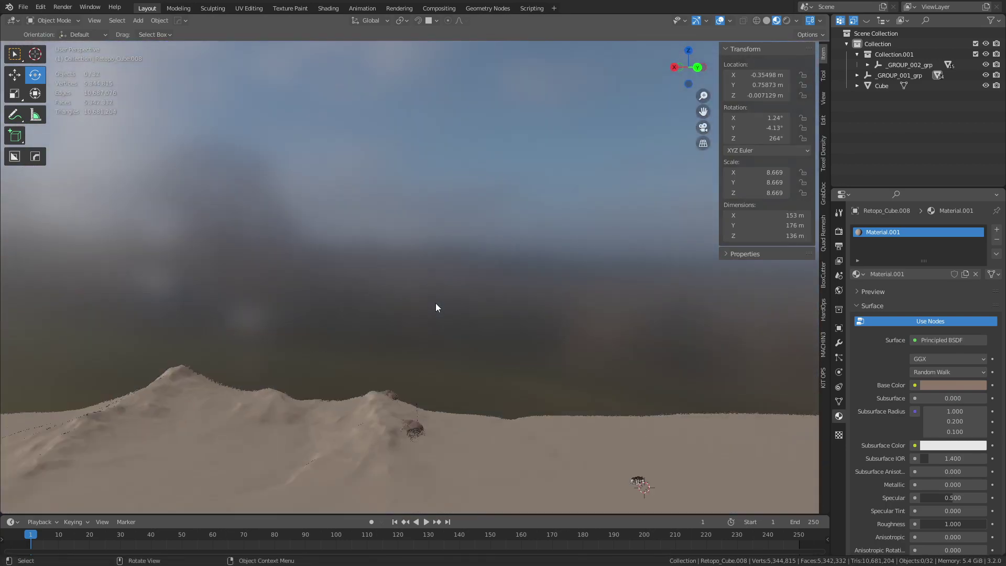
{"action": "left_click", "coordinate": [636, 482]}
{"action": "key", "text": "f"}
{"action": "left_click", "coordinate": [316, 139]}
{"action": "key", "text": "shift+grave"}
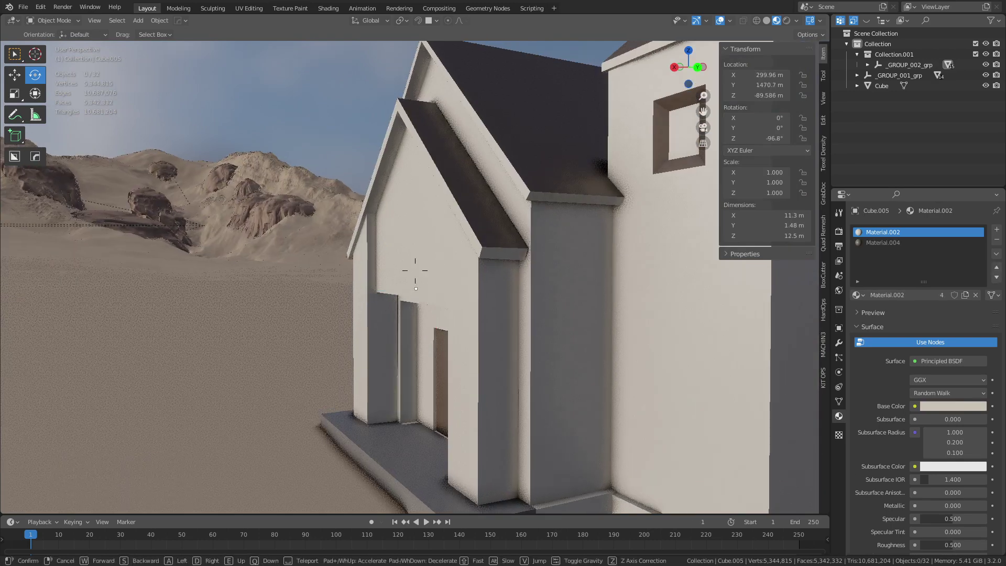
{"action": "key", "text": "s"}
{"action": "key", "text": "s"}
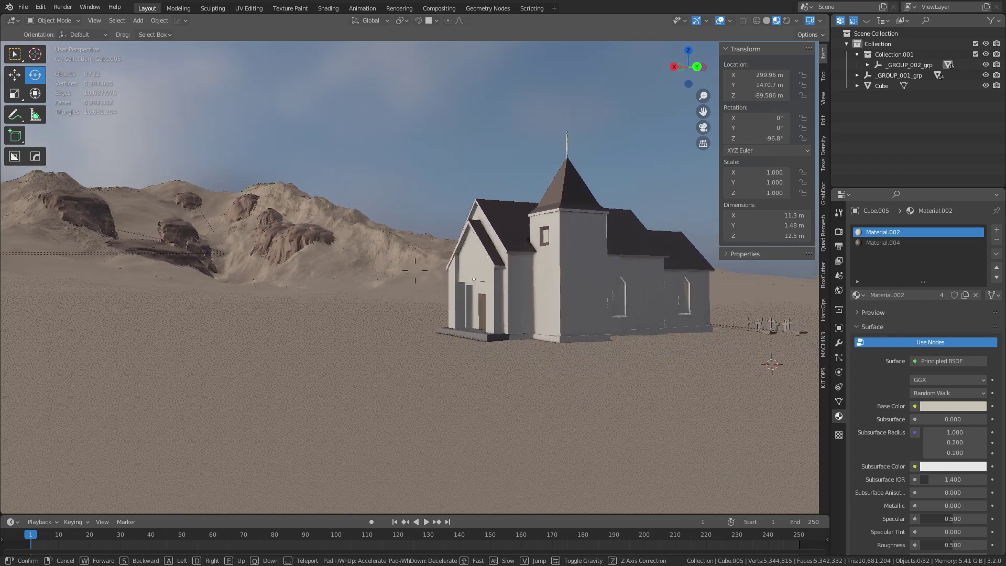
{"action": "left_click", "coordinate": [243, 292]}
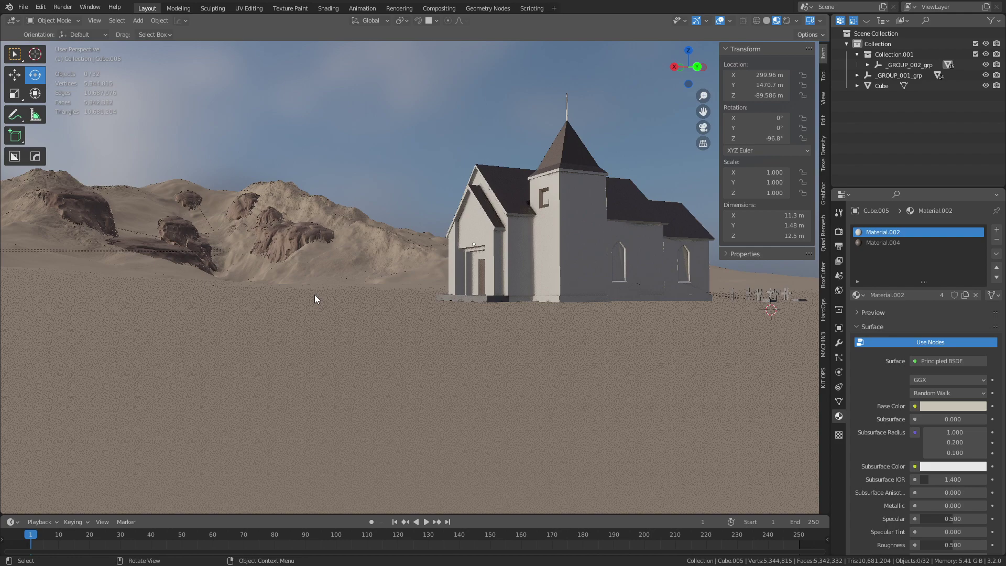
Highlight the embedded rock on the distant dune, deselect it, and walk around in front of the church to compare their scale.
{"action": "left_click", "coordinate": [300, 232]}
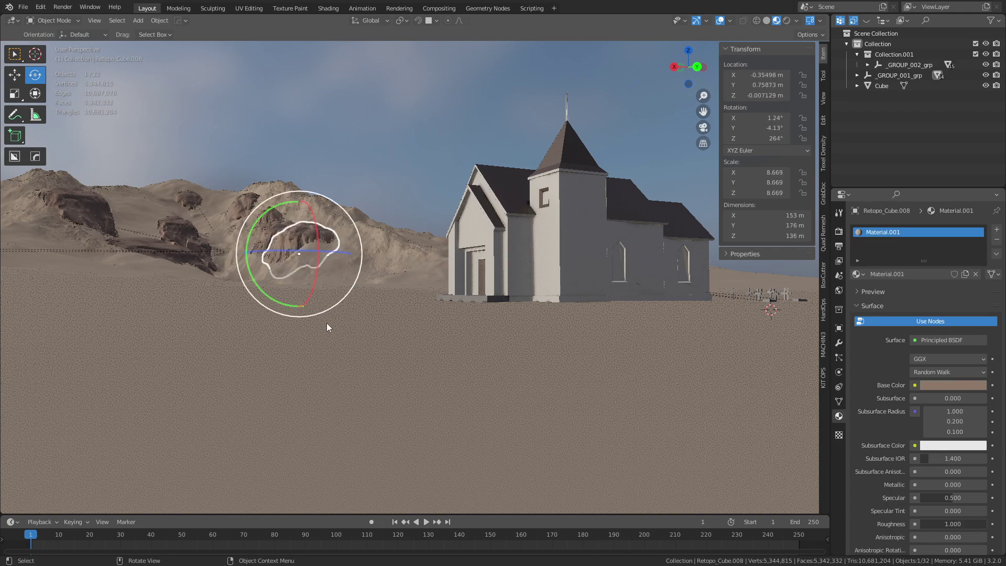
{"action": "left_click", "coordinate": [380, 170]}
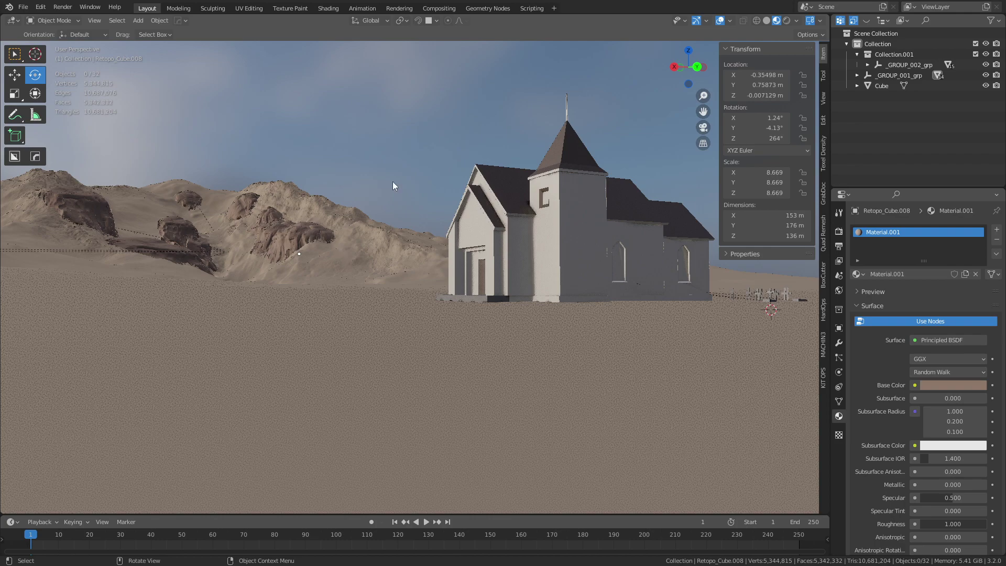
{"action": "key", "text": "shift+grave"}
{"action": "key", "text": "w"}
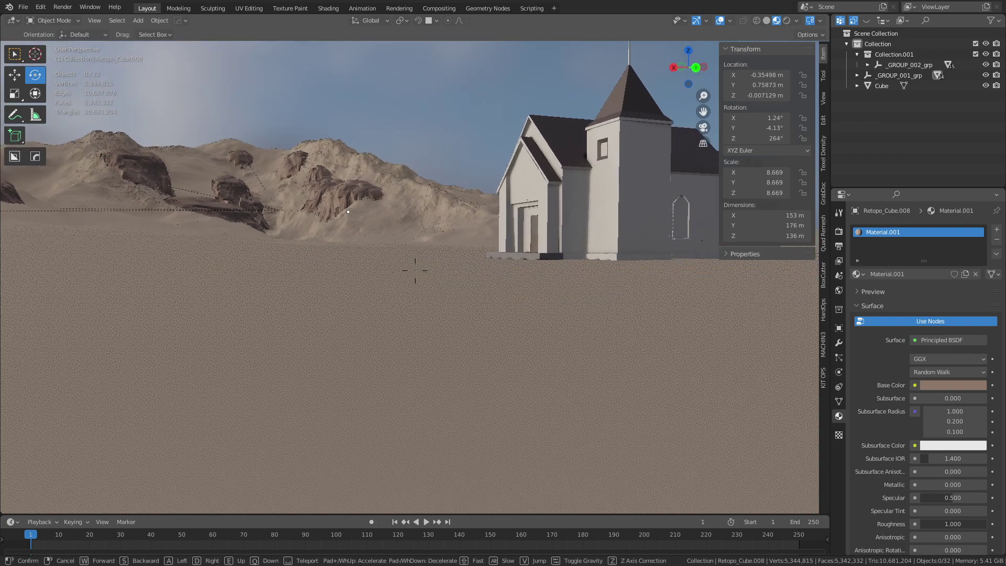
{"action": "key", "text": "s"}
{"action": "key", "text": "w"}
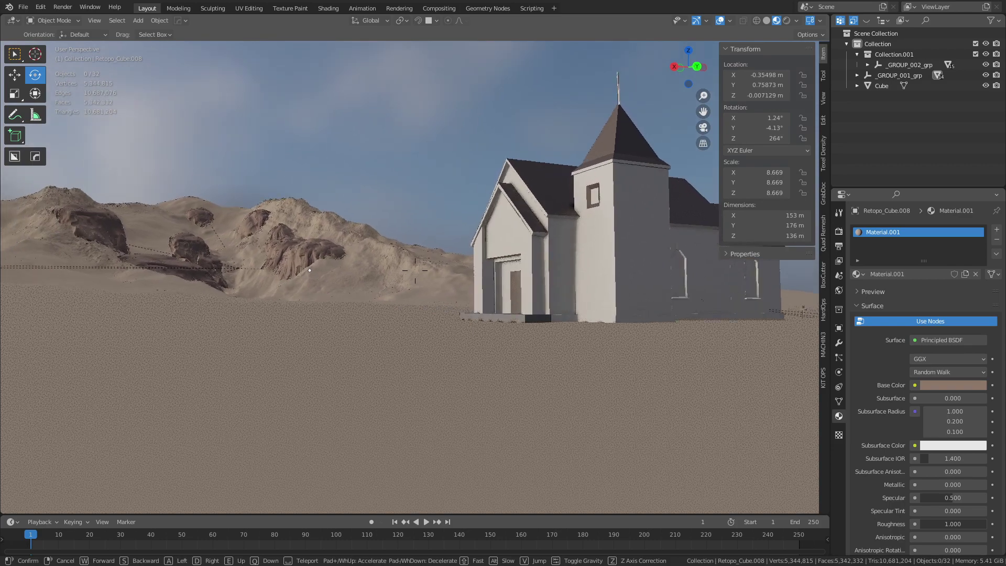
{"action": "left_click", "coordinate": [415, 270]}
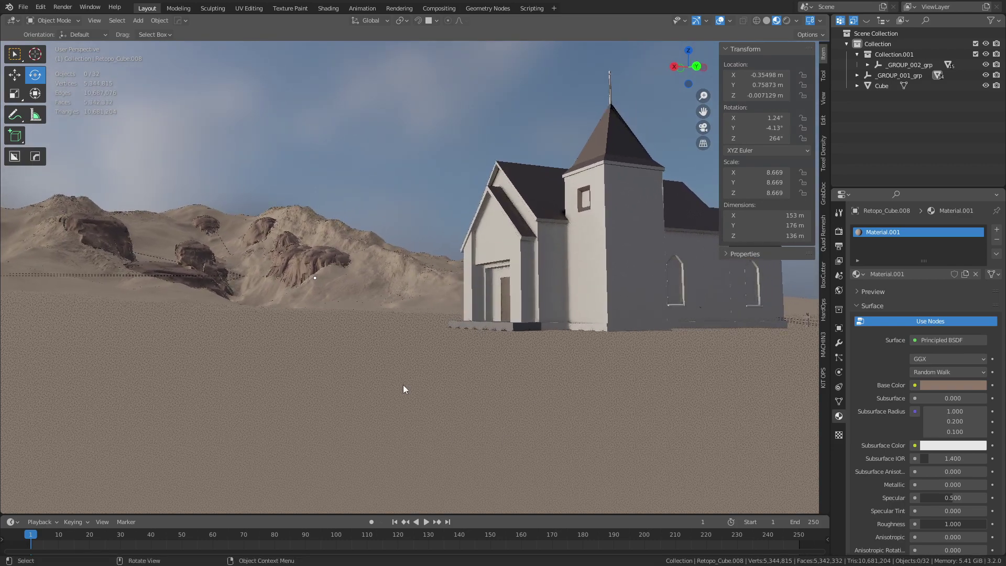